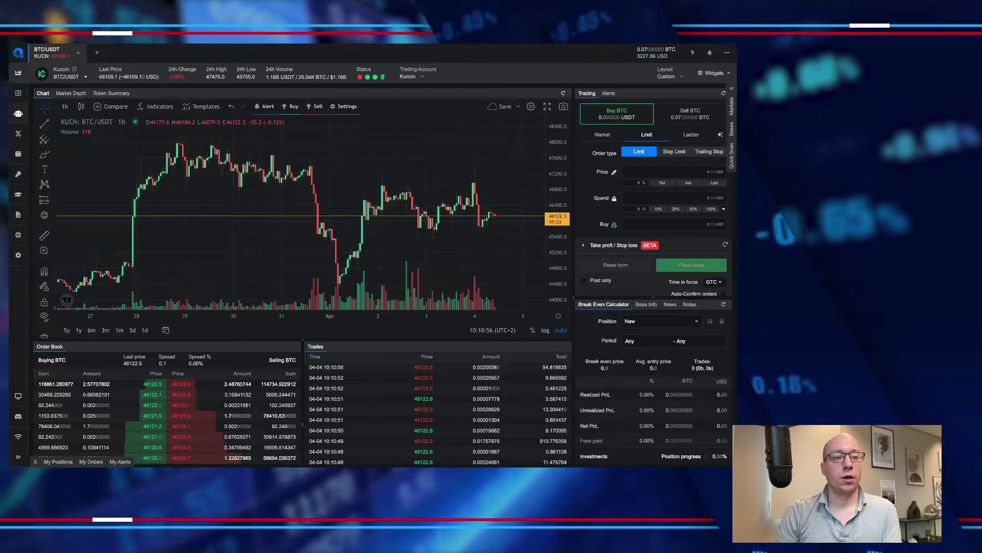
Step: Create a new signal bot from the bots overview
{"action": "left_click", "coordinate": [18, 113]}
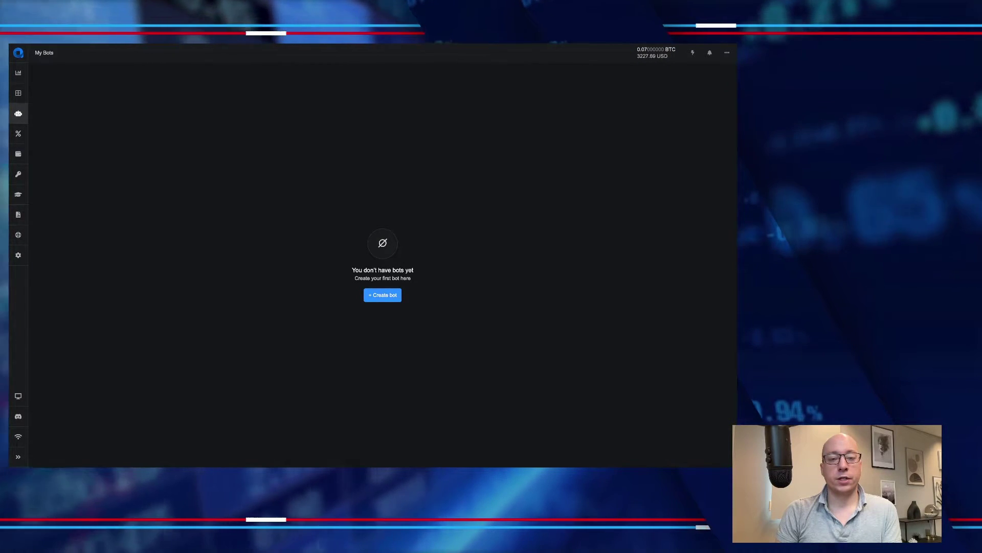
{"action": "left_click", "coordinate": [383, 295]}
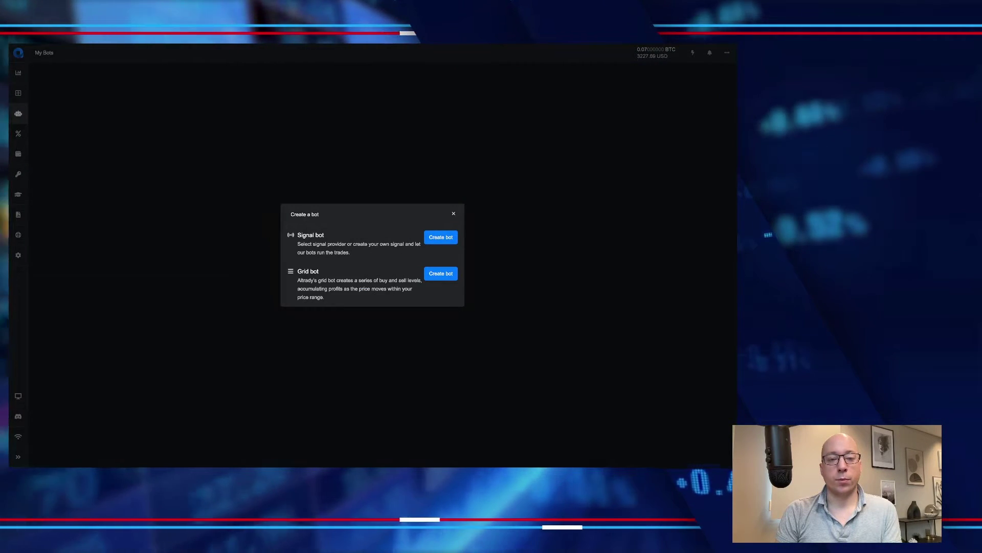
{"action": "left_click", "coordinate": [440, 237]}
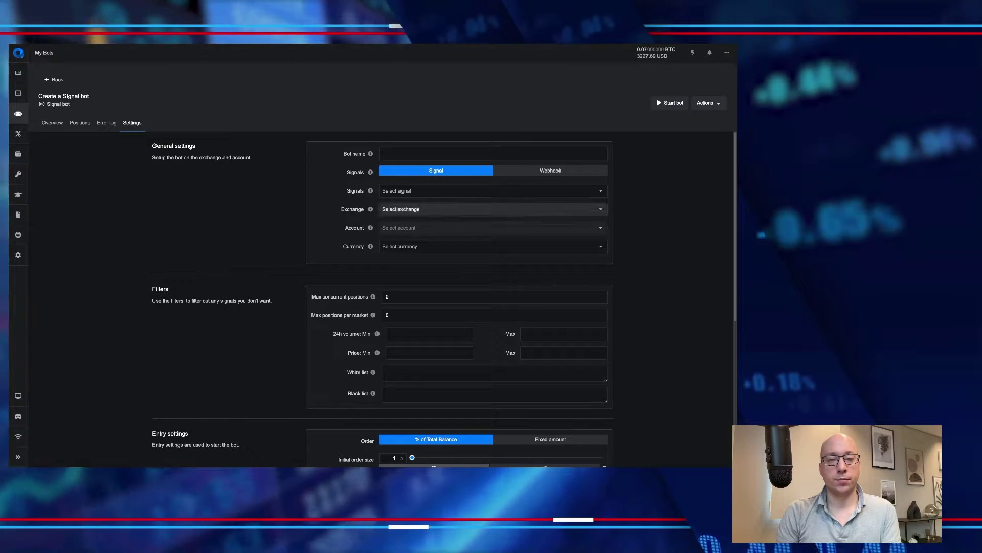
Step: Name the bot "Kucoin median profit"
{"action": "left_click", "coordinate": [492, 154]}
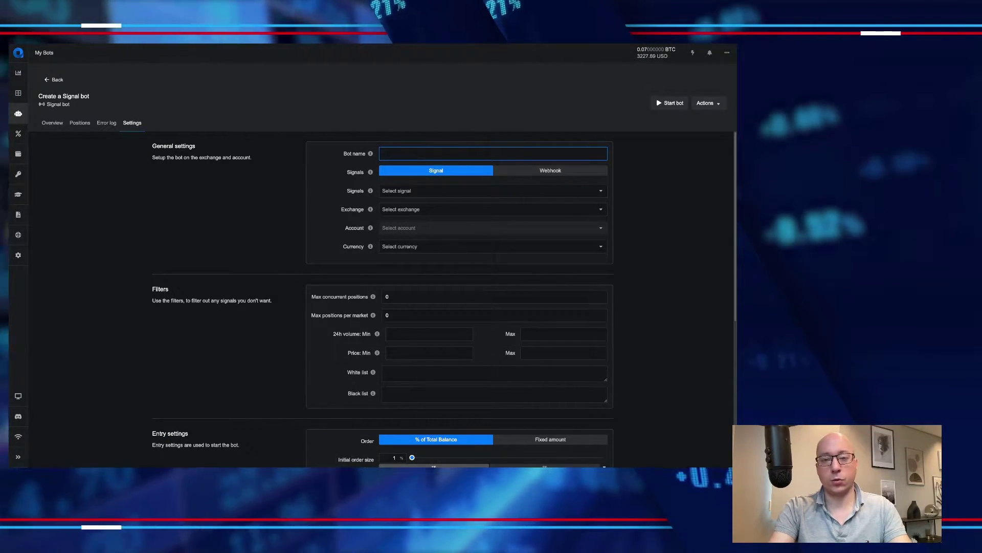
{"action": "type", "text": "Kucoin "}
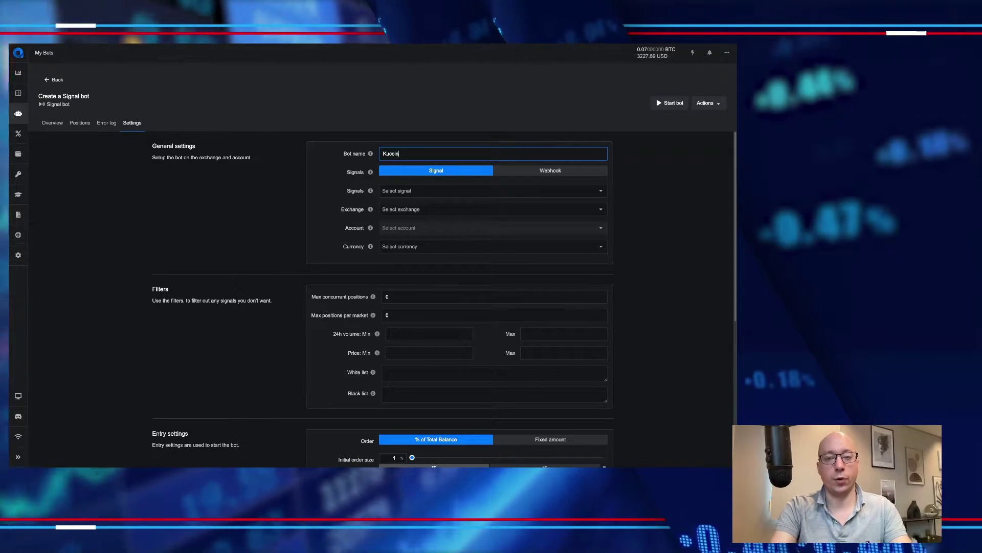
{"action": "type", "text": "m"}
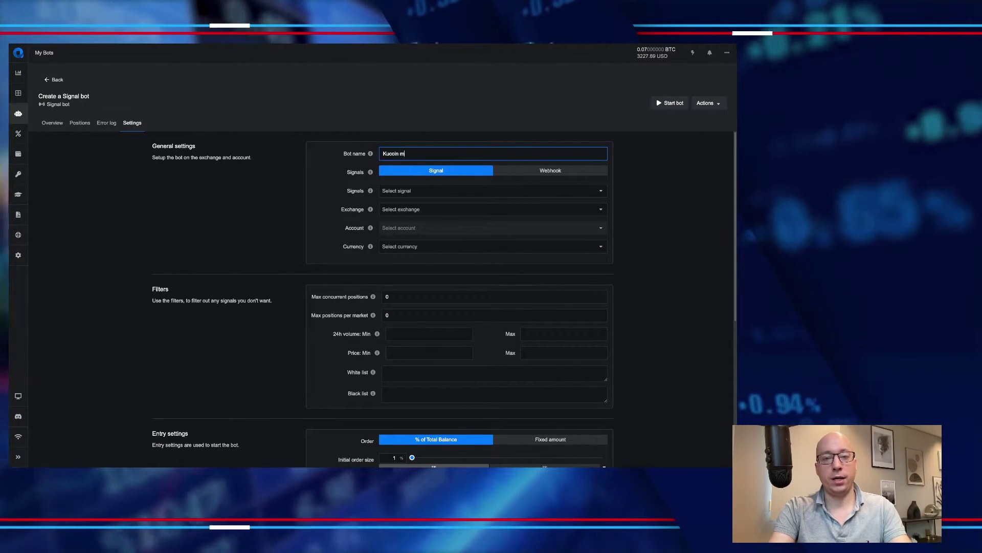
{"action": "type", "text": "edian profit"}
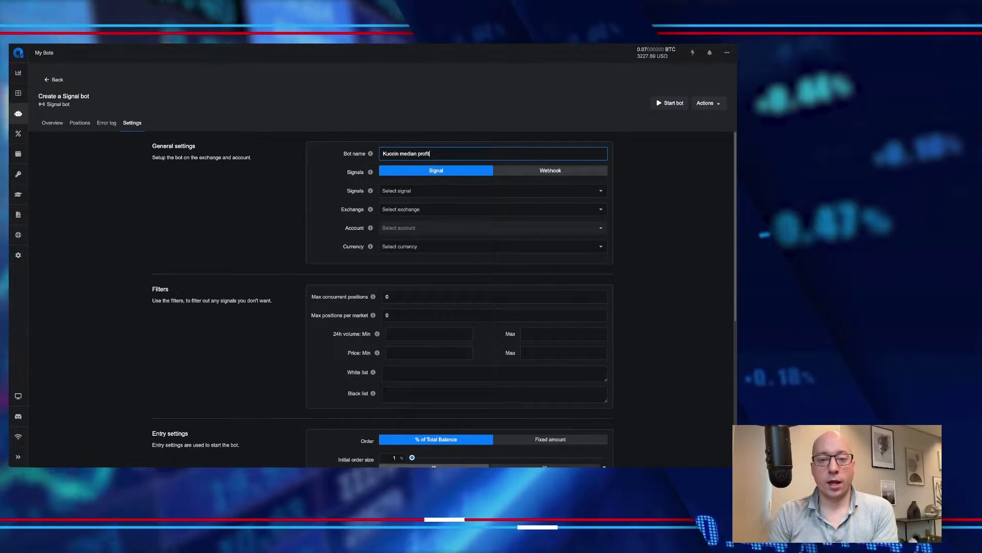
Step: Configure the bot's general settings to use Crypto Base Scanner signals on the Kucoin exchange with BTC as the currency
{"action": "left_click", "coordinate": [493, 191]}
{"action": "left_click", "coordinate": [493, 208]}
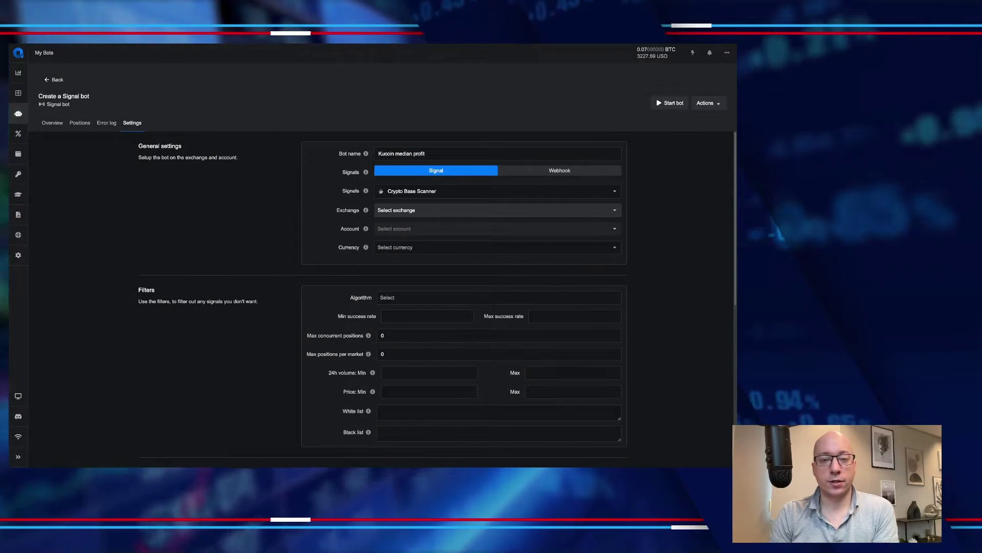
{"action": "left_click", "coordinate": [409, 210]}
{"action": "scroll", "coordinate": [409, 285], "scroll_direction": "down", "scroll_amount": 3}
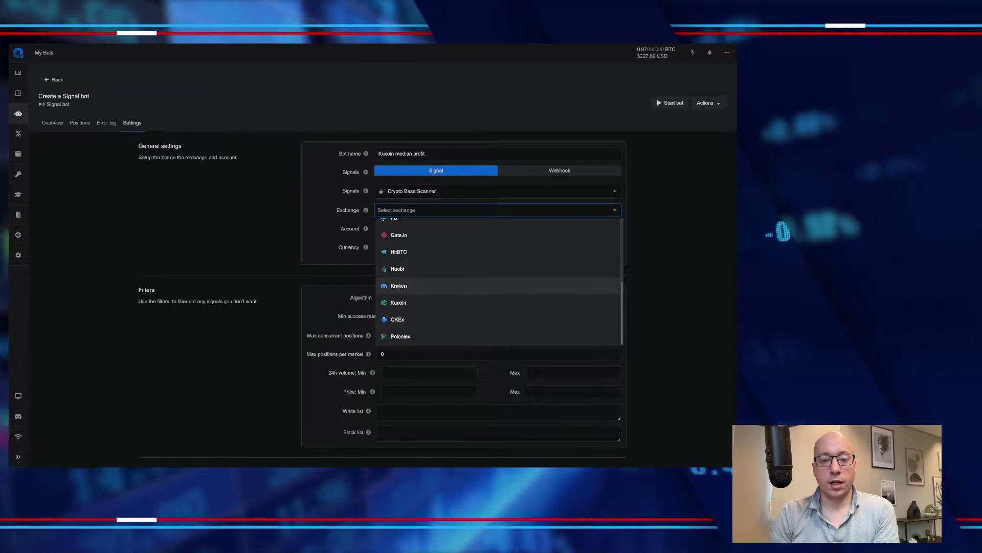
{"action": "left_click", "coordinate": [399, 303]}
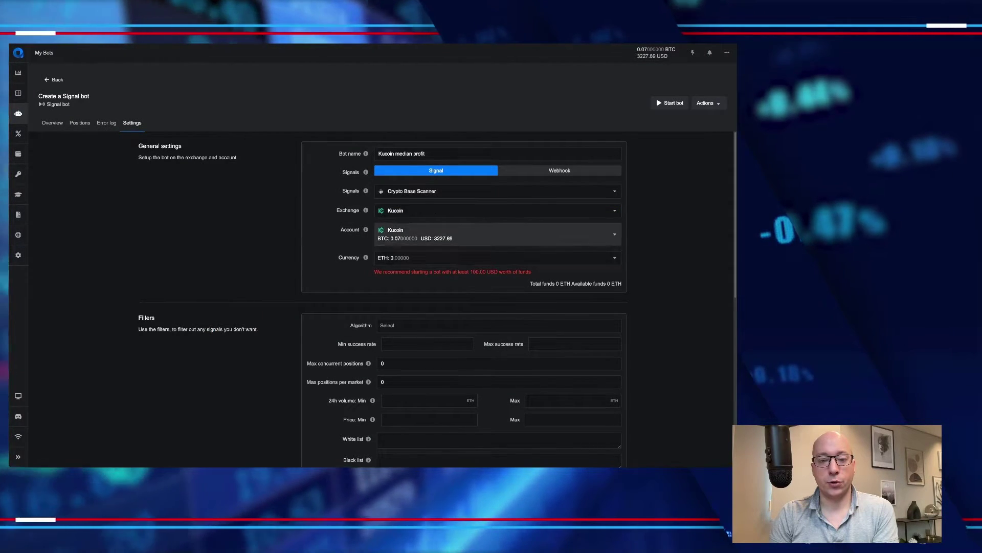
{"action": "left_click", "coordinate": [410, 257]}
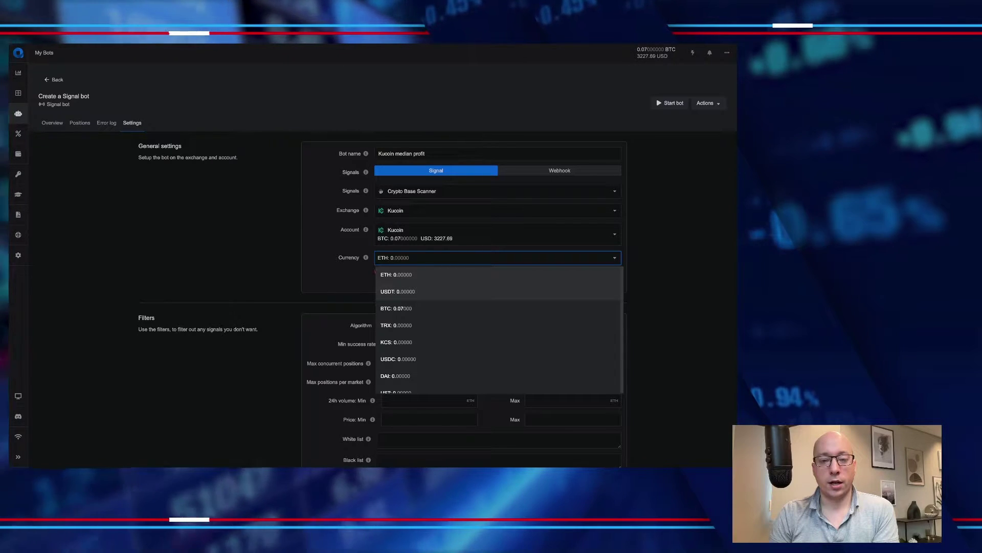
{"action": "left_click", "coordinate": [396, 308]}
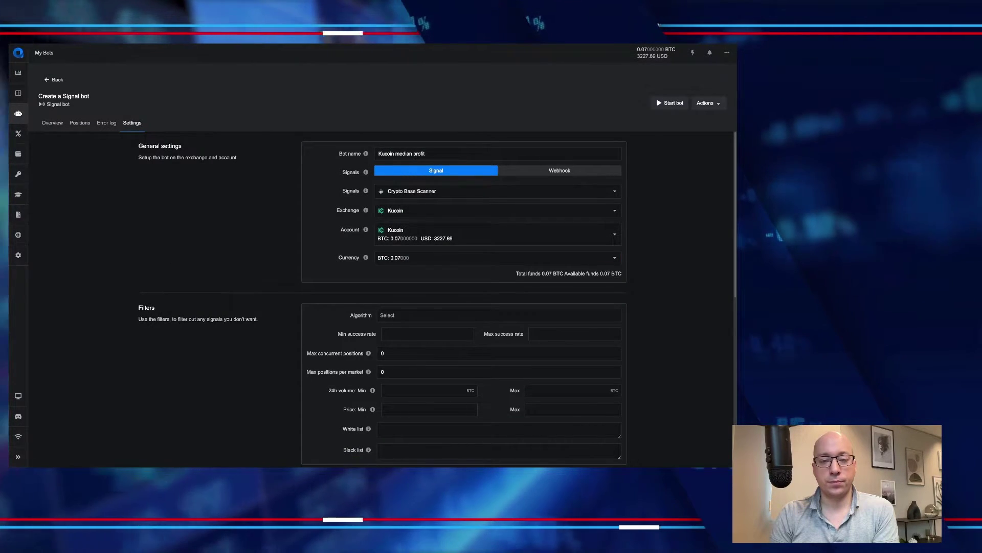
Step: Filter the signals to the Day trade algorithm with a minimum success rate of 50
{"action": "scroll", "coordinate": [427, 299], "scroll_direction": "down", "scroll_amount": 2}
{"action": "left_click", "coordinate": [427, 255]}
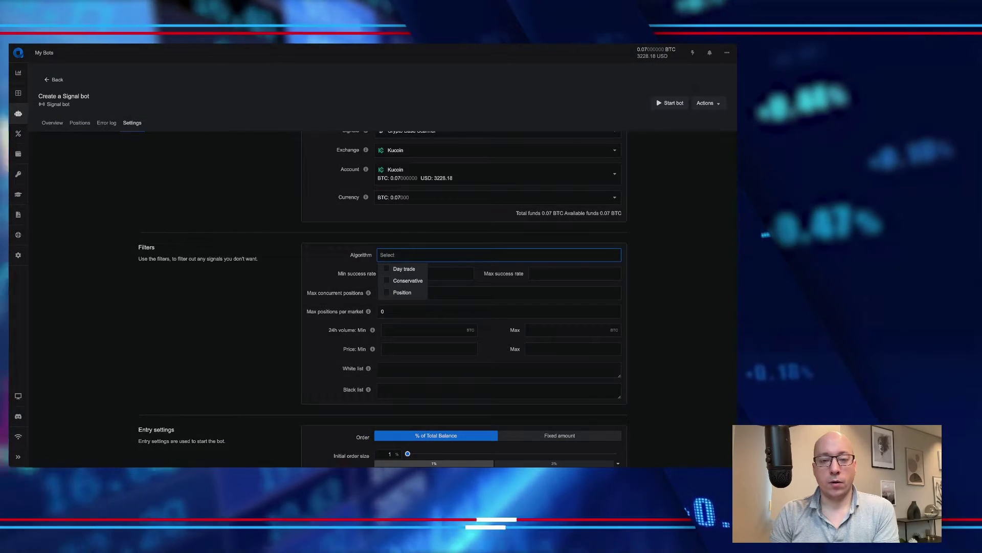
{"action": "left_click", "coordinate": [404, 269]}
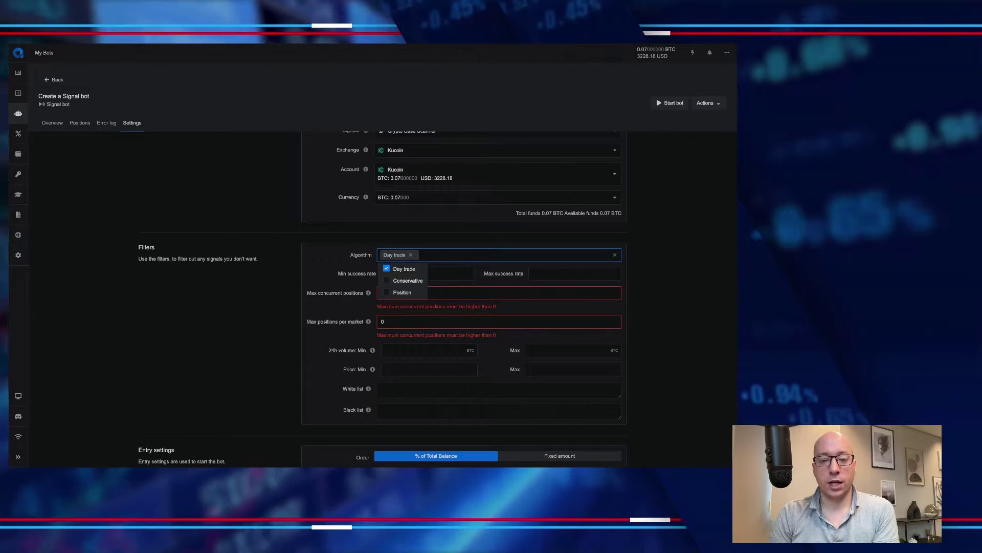
{"action": "key", "text": "Escape"}
{"action": "scroll", "coordinate": [427, 298], "scroll_direction": "down", "scroll_amount": 1}
{"action": "left_click", "coordinate": [427, 251]}
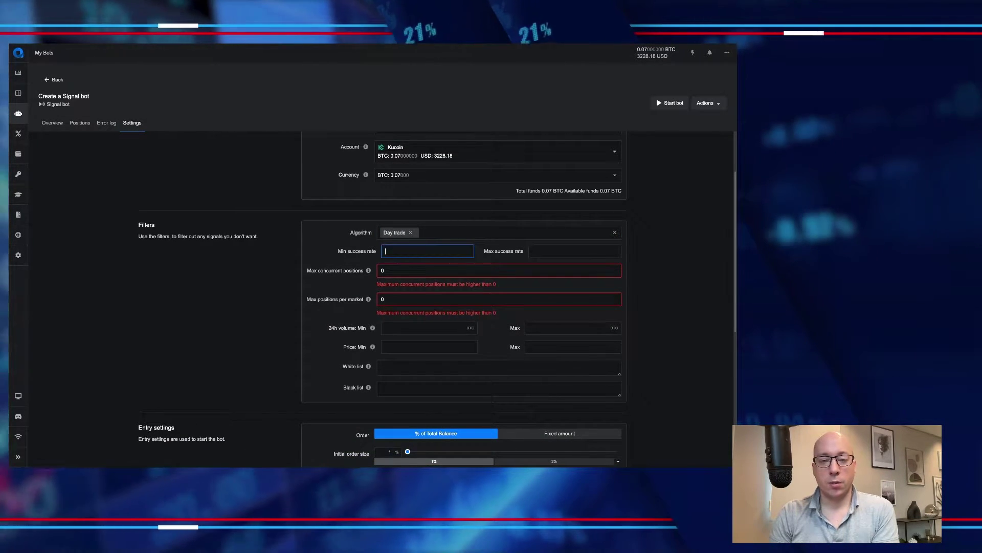
{"action": "type", "text": "50"}
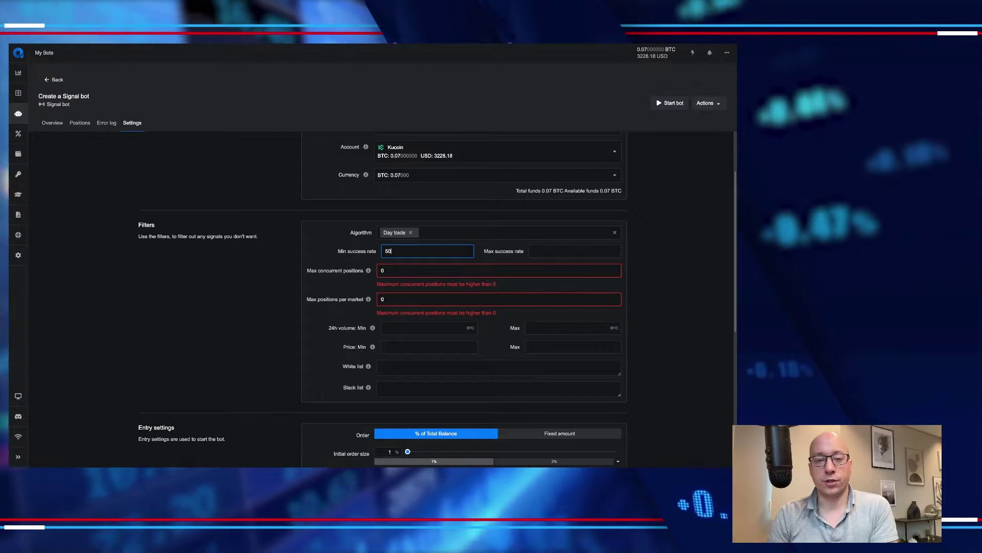
Step: Set the bot's maximum concurrent positions to 4
{"action": "left_click", "coordinate": [427, 270]}
{"action": "scroll", "coordinate": [381, 297], "scroll_direction": "down", "scroll_amount": 1}
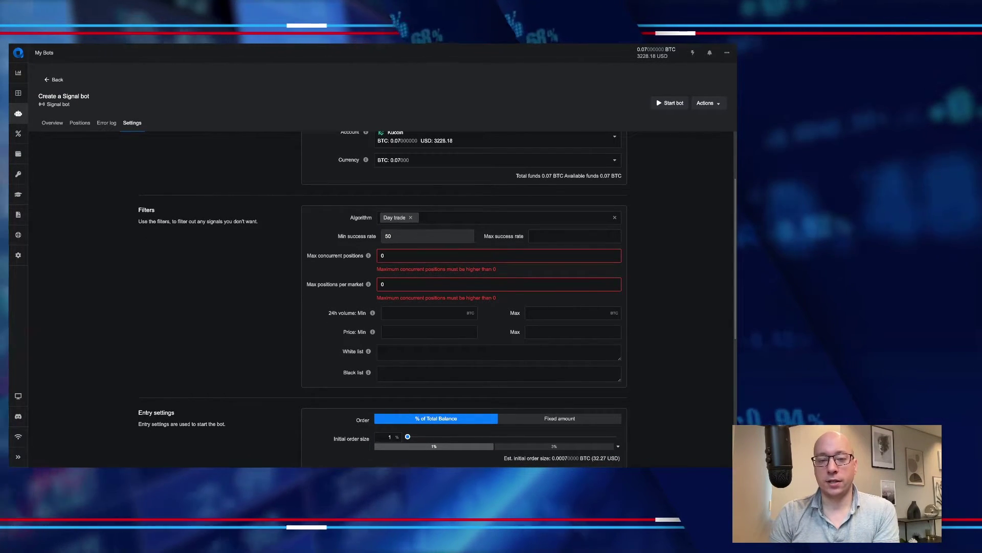
{"action": "left_click", "coordinate": [499, 255]}
{"action": "key", "text": "BackSpace"}
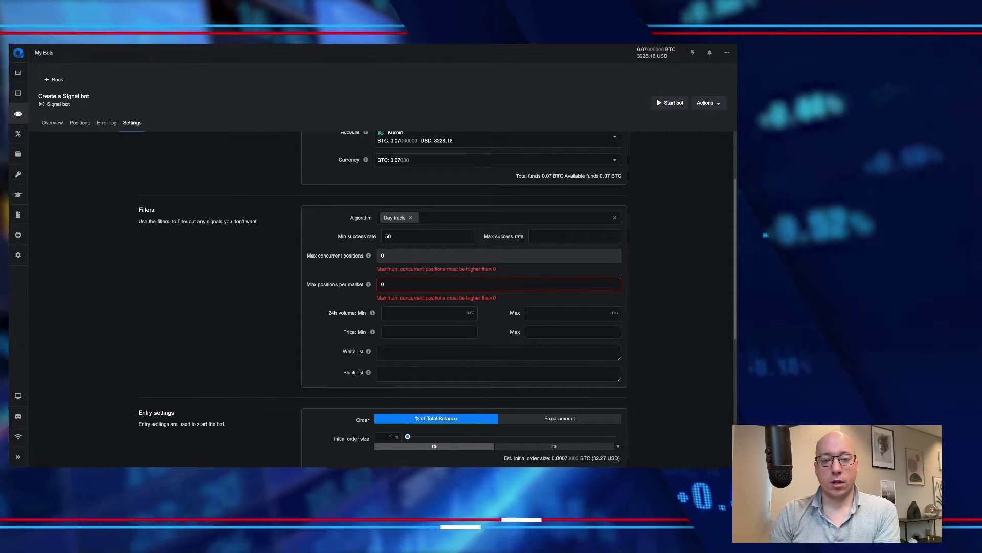
{"action": "scroll", "coordinate": [499, 262], "scroll_direction": "up", "scroll_amount": 1}
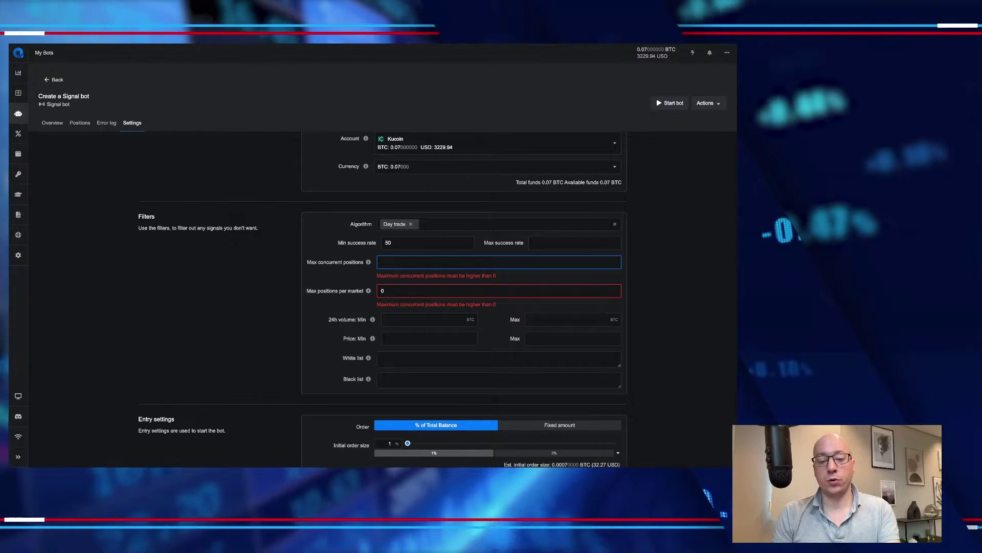
{"action": "type", "text": "4"}
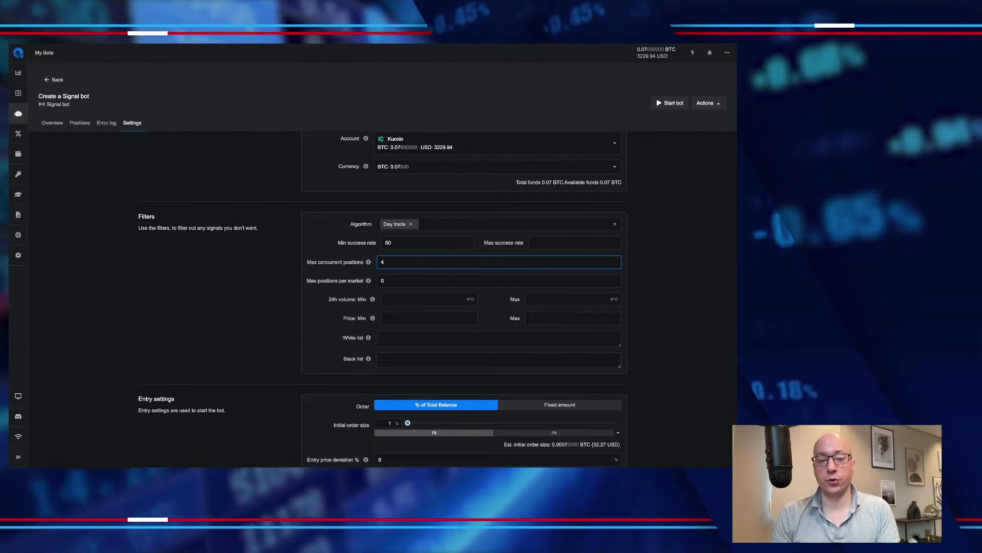
Step: Limit the bot to 1 position per market and set the minimum 24h volume to 5 BTC
{"action": "left_click", "coordinate": [383, 280]}
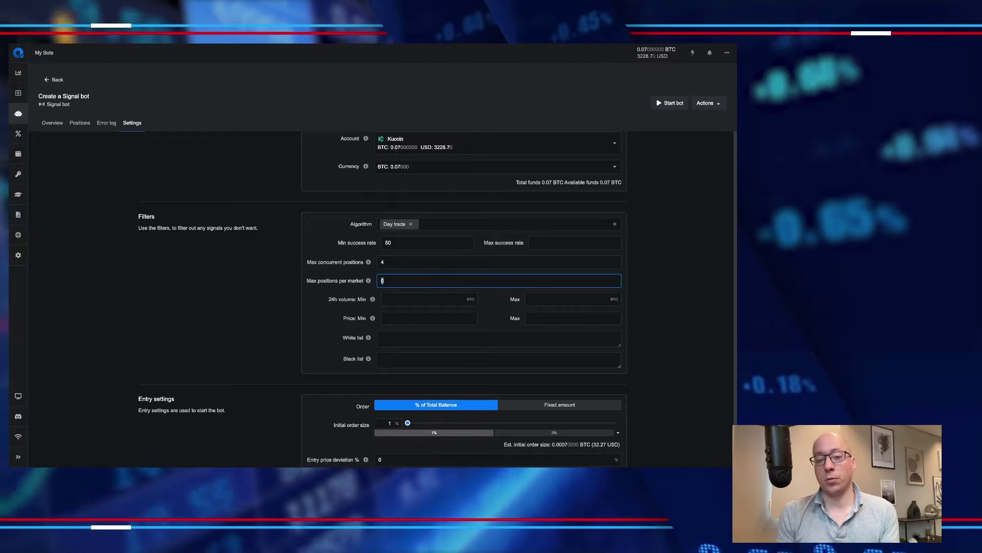
{"action": "type", "text": "1"}
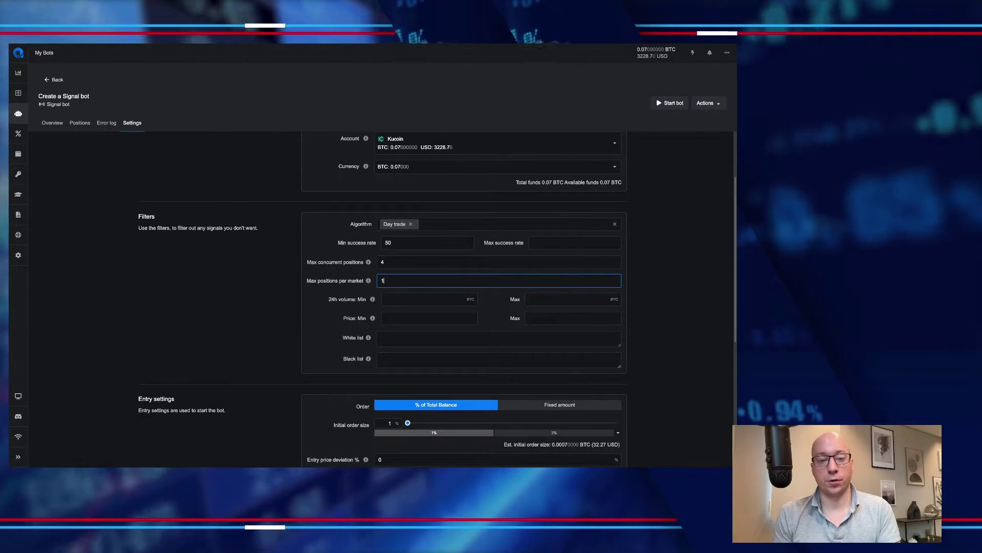
{"action": "left_click", "coordinate": [385, 299]}
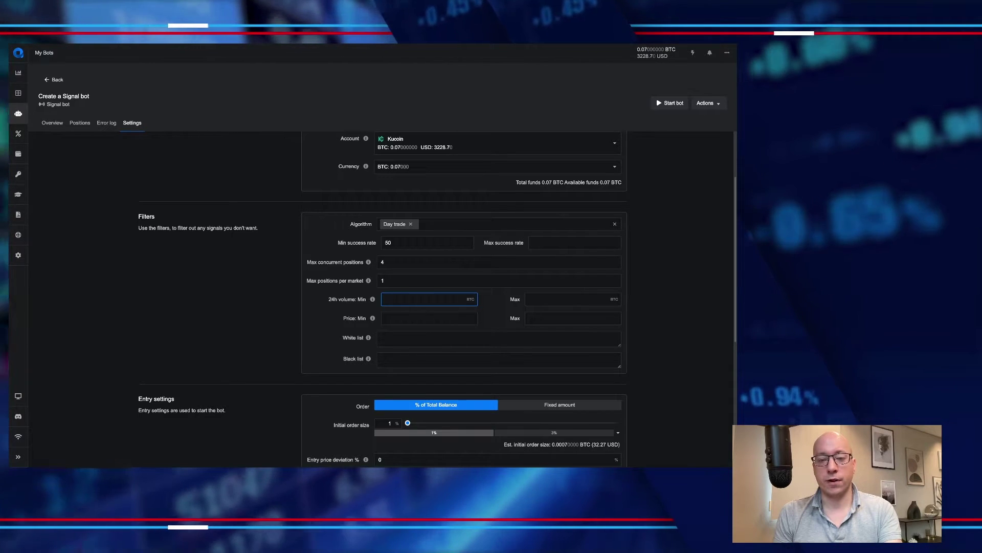
{"action": "type", "text": "5"}
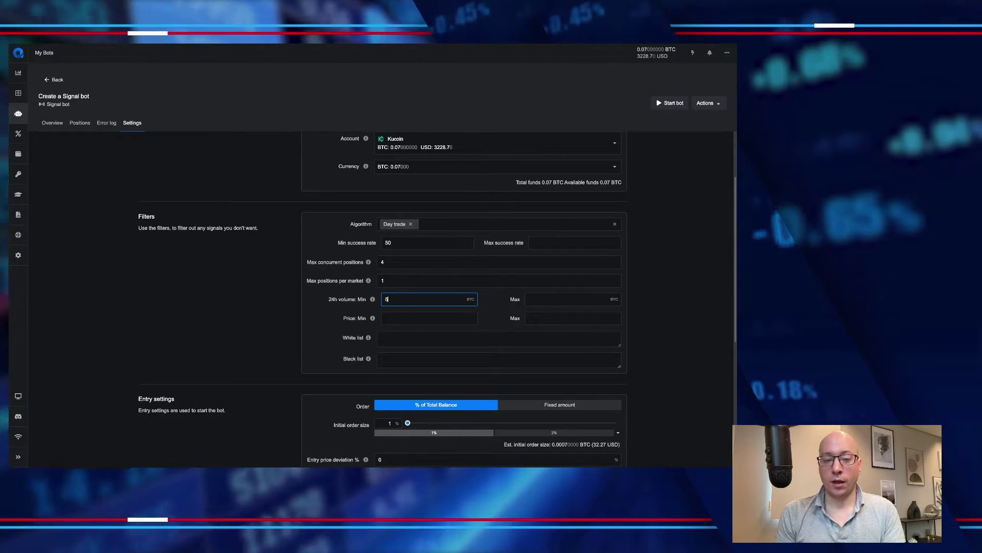
Step: Switch the entry order to a fixed amount and set the initial order size to 0.0015 BTC
{"action": "scroll", "coordinate": [429, 315], "scroll_direction": "down", "scroll_amount": 1}
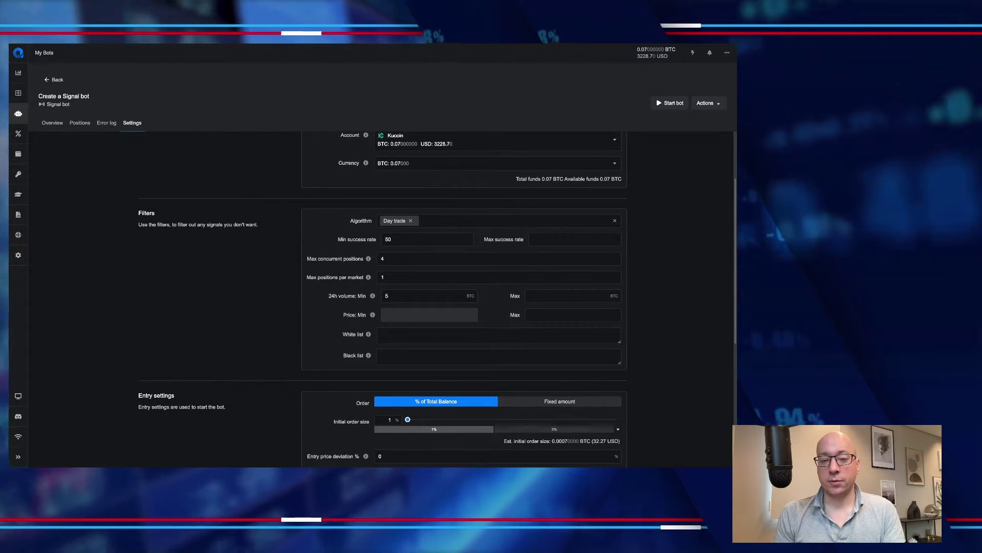
{"action": "scroll", "coordinate": [430, 315], "scroll_direction": "down", "scroll_amount": 1}
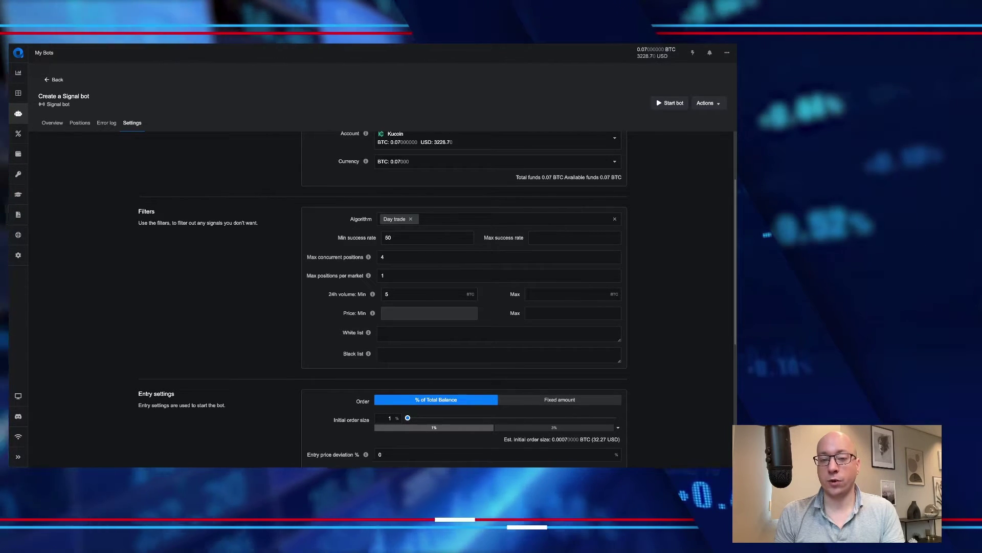
{"action": "scroll", "coordinate": [429, 314], "scroll_direction": "down", "scroll_amount": 3}
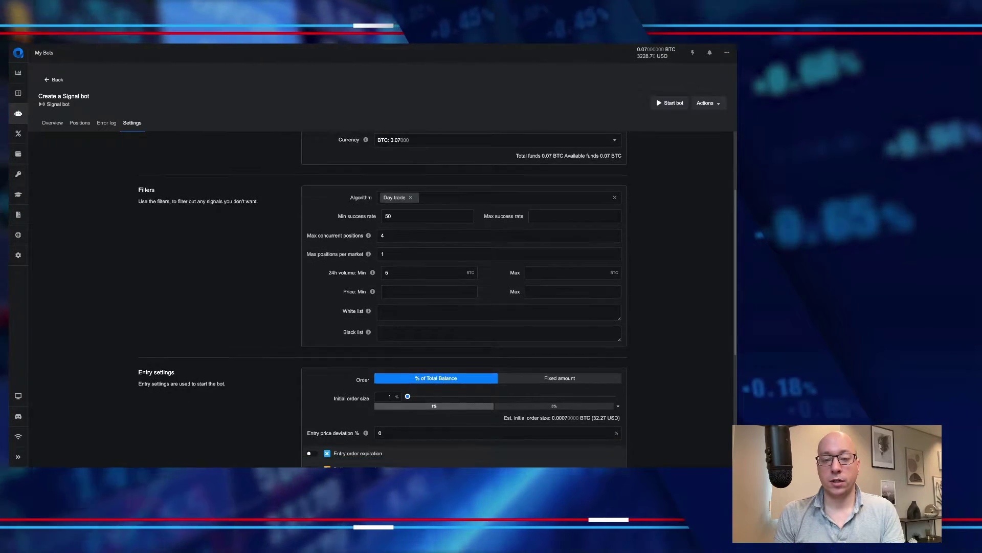
{"action": "scroll", "coordinate": [429, 314], "scroll_direction": "down", "scroll_amount": 7}
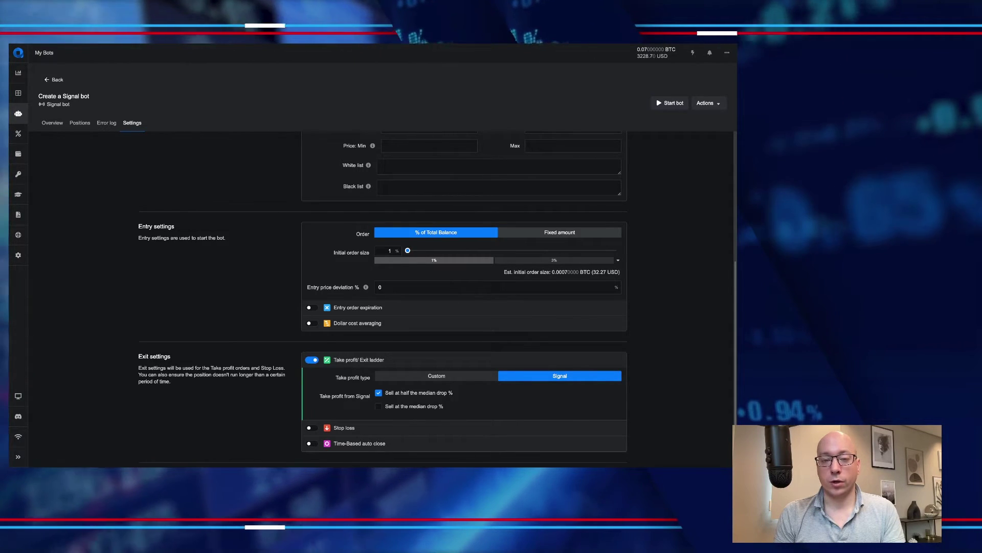
{"action": "left_click", "coordinate": [559, 233]}
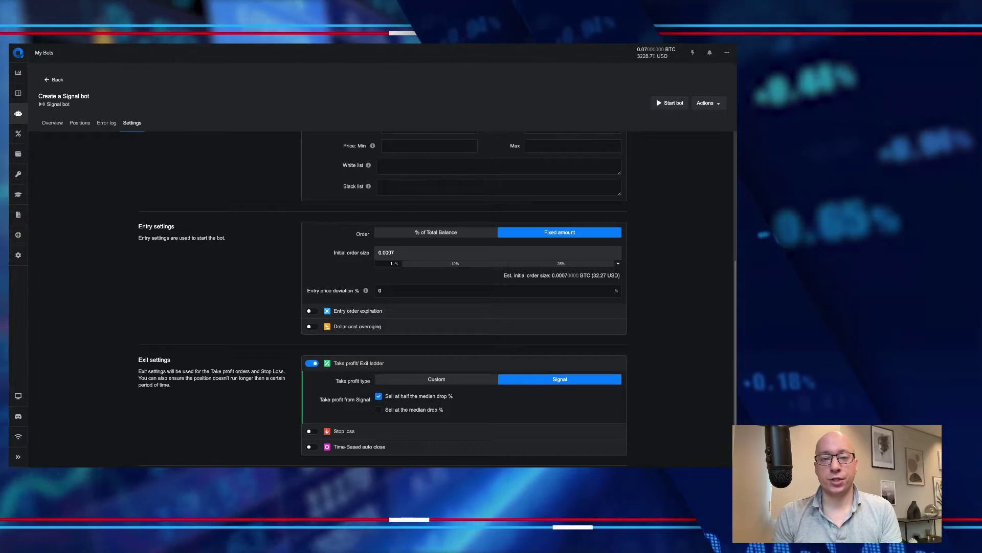
{"action": "scroll", "coordinate": [464, 297], "scroll_direction": "up", "scroll_amount": 5}
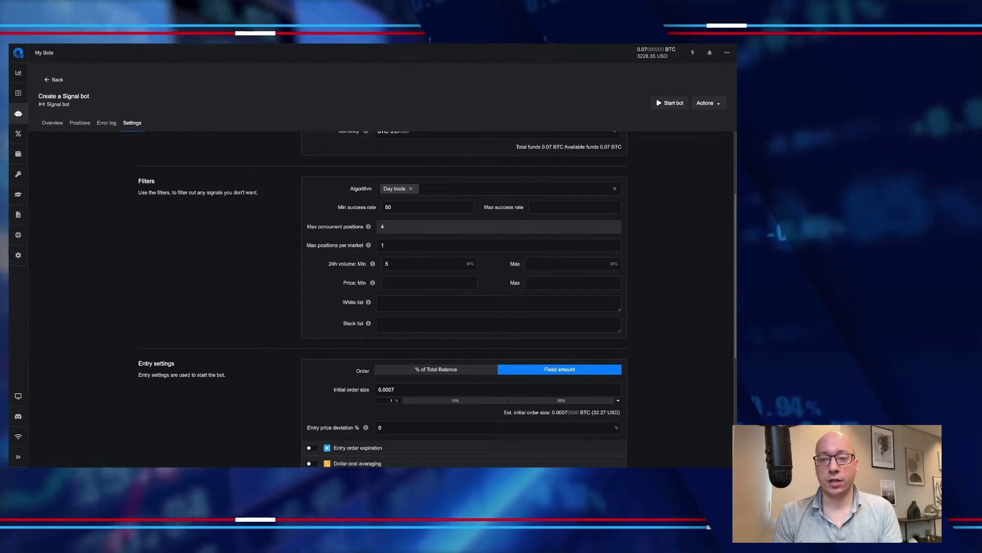
{"action": "scroll", "coordinate": [464, 297], "scroll_direction": "down", "scroll_amount": 2}
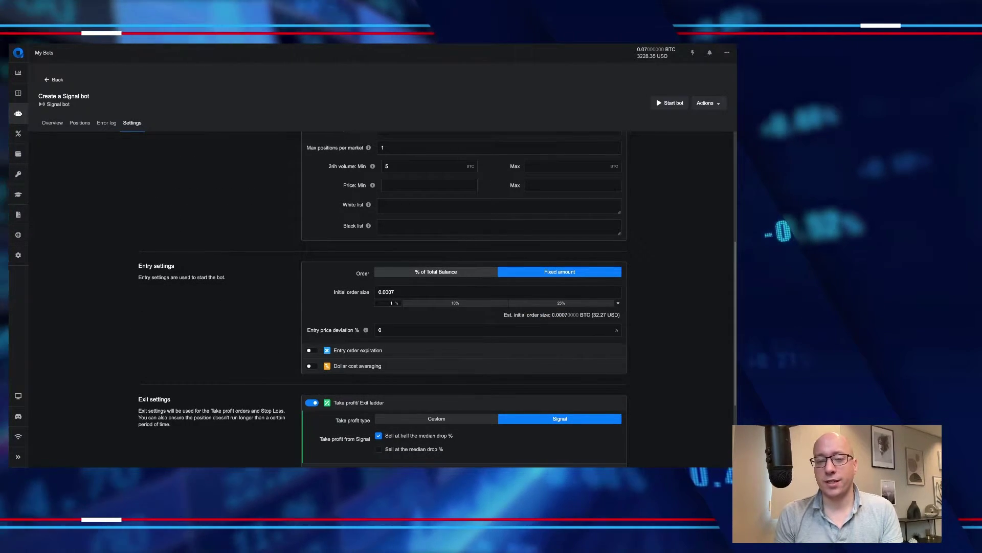
{"action": "scroll", "coordinate": [464, 297], "scroll_direction": "down", "scroll_amount": 1}
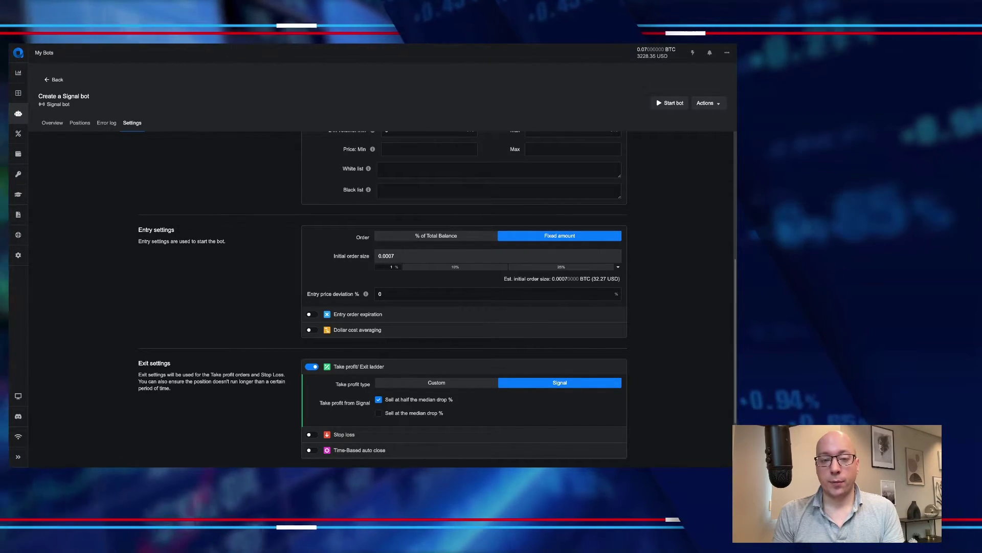
{"action": "left_click", "coordinate": [394, 256]}
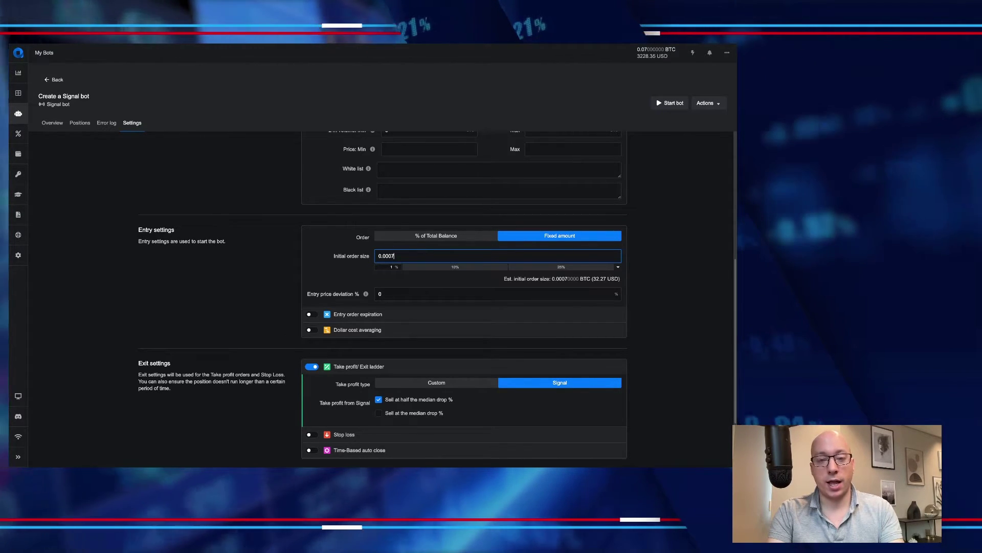
{"action": "key", "text": "BackSpace"}
{"action": "key", "text": "BackSpace"}
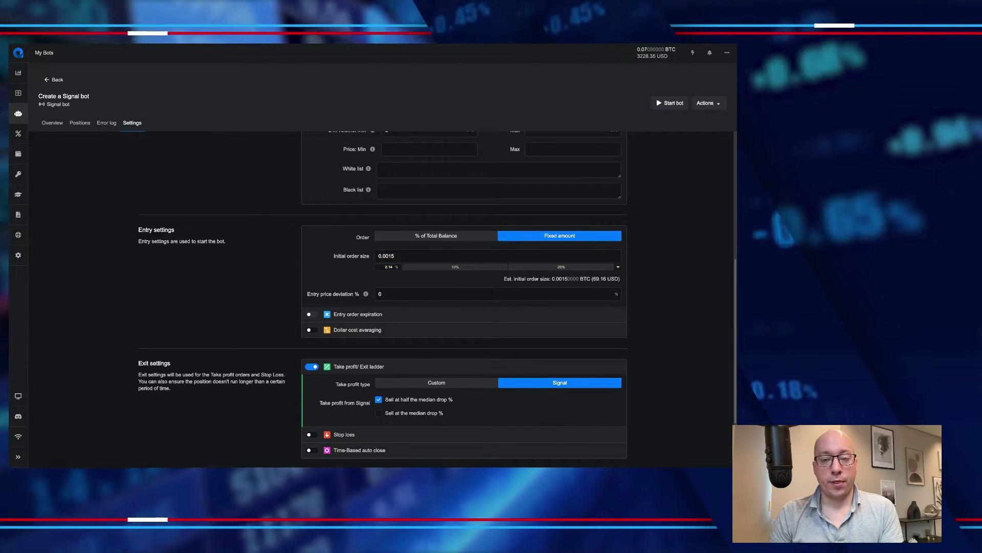
Step: Set the entry price deviation to 0.5% in the entry settings
{"action": "left_click", "coordinate": [381, 294]}
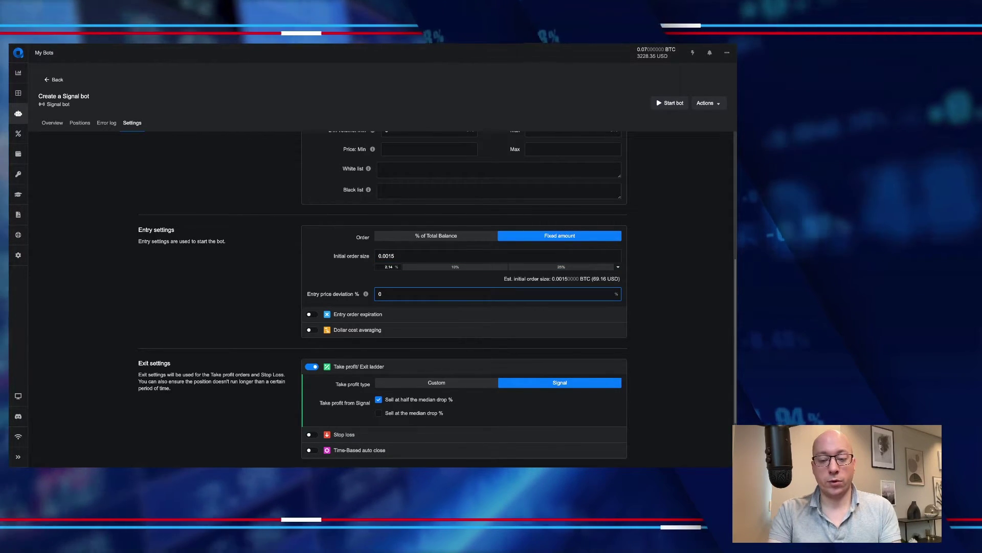
{"action": "type", "text": ".5"}
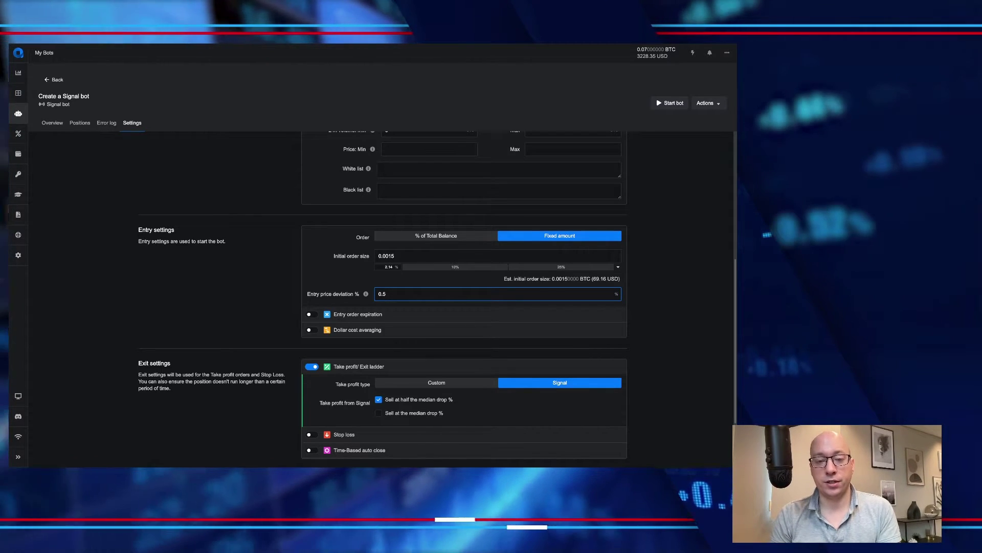
{"action": "key", "text": "Tab"}
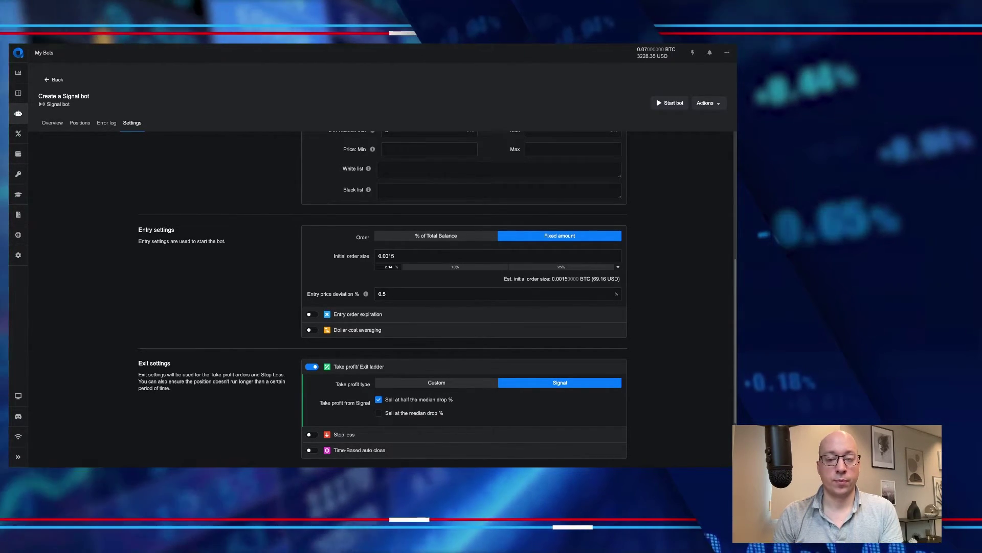
Step: Enable entry order expiration and make unfilled entry orders expire in 15 minutes
{"action": "left_click", "coordinate": [312, 314]}
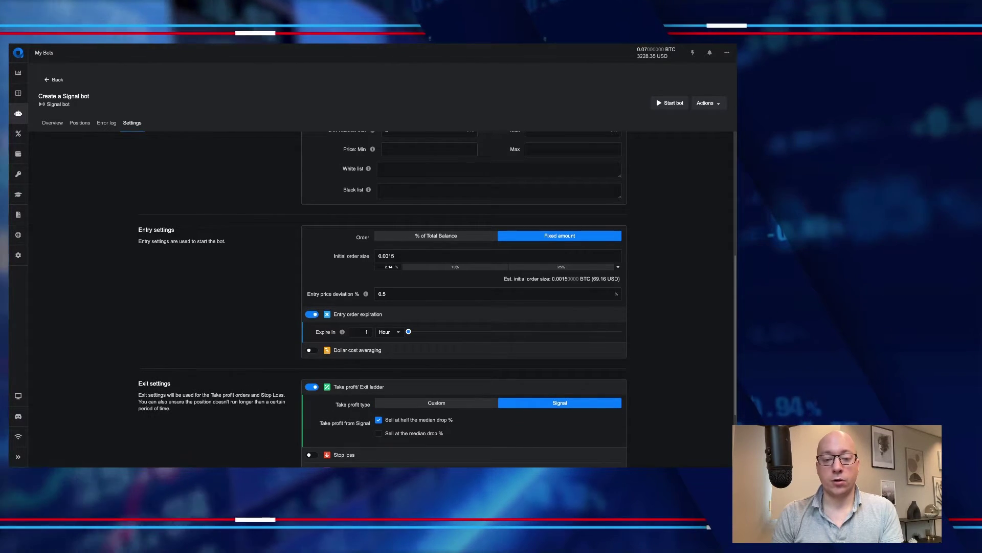
{"action": "left_click", "coordinate": [389, 332]}
{"action": "left_click", "coordinate": [389, 344]}
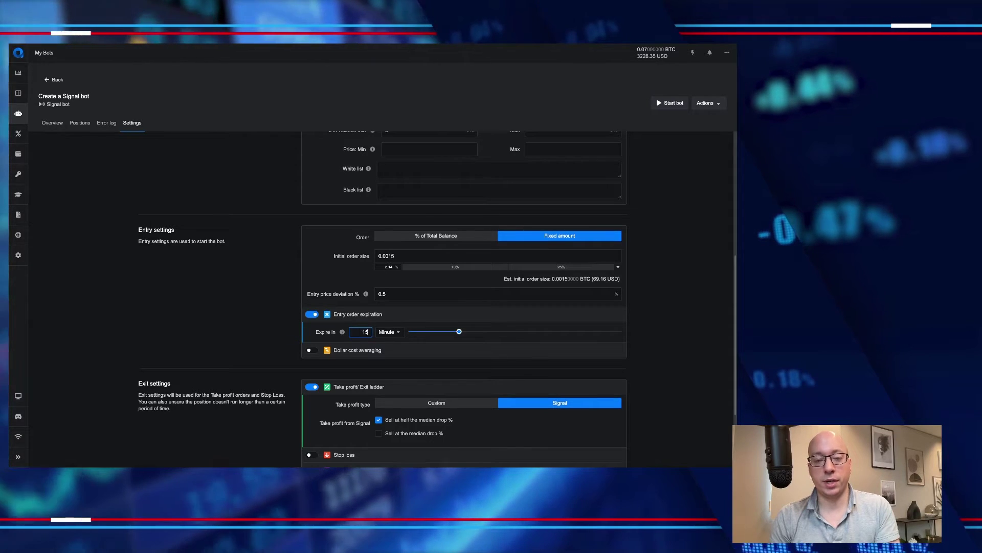
Step: Enable custom dollar cost averaging and set the first DCA target to a 5% target price with a target quantity of 100
{"action": "scroll", "coordinate": [382, 297], "scroll_direction": "down", "scroll_amount": 1}
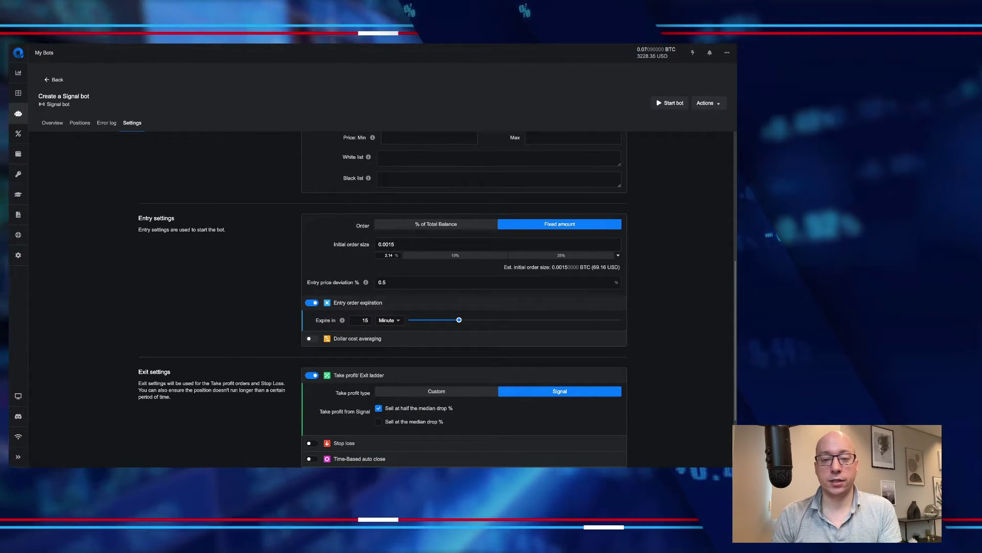
{"action": "left_click", "coordinate": [311, 339]}
{"action": "scroll", "coordinate": [382, 299], "scroll_direction": "down", "scroll_amount": 2}
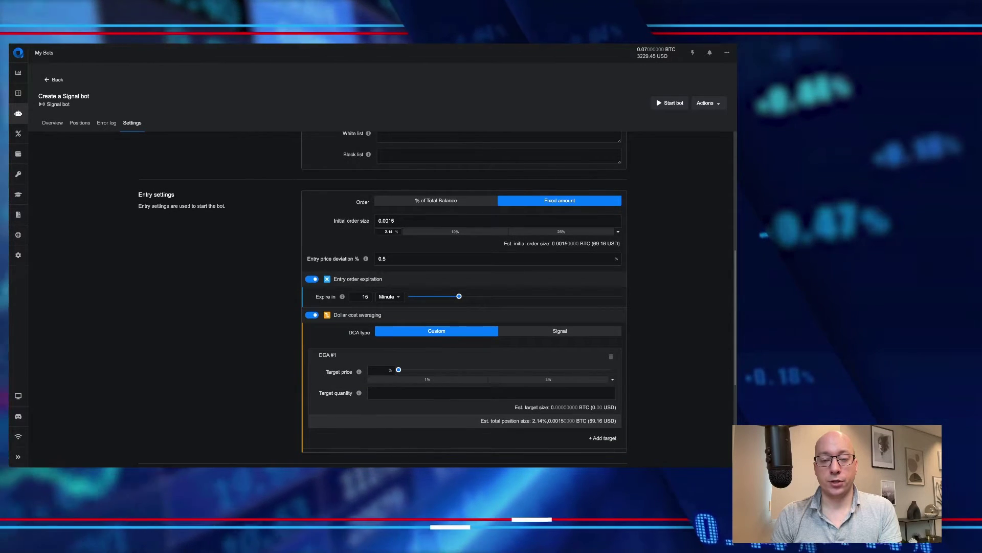
{"action": "left_click", "coordinate": [381, 370]}
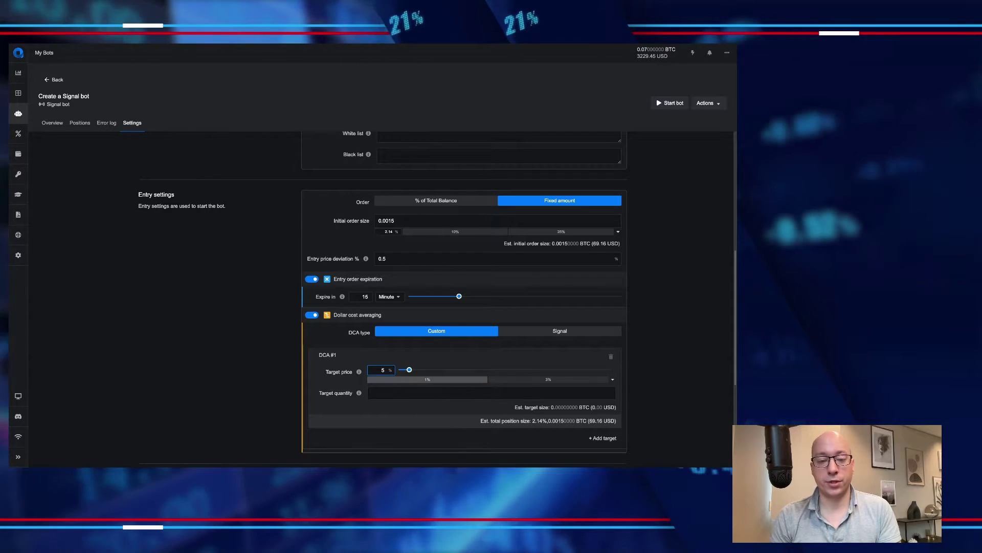
{"action": "left_click", "coordinate": [389, 392]}
{"action": "type", "text": "100"}
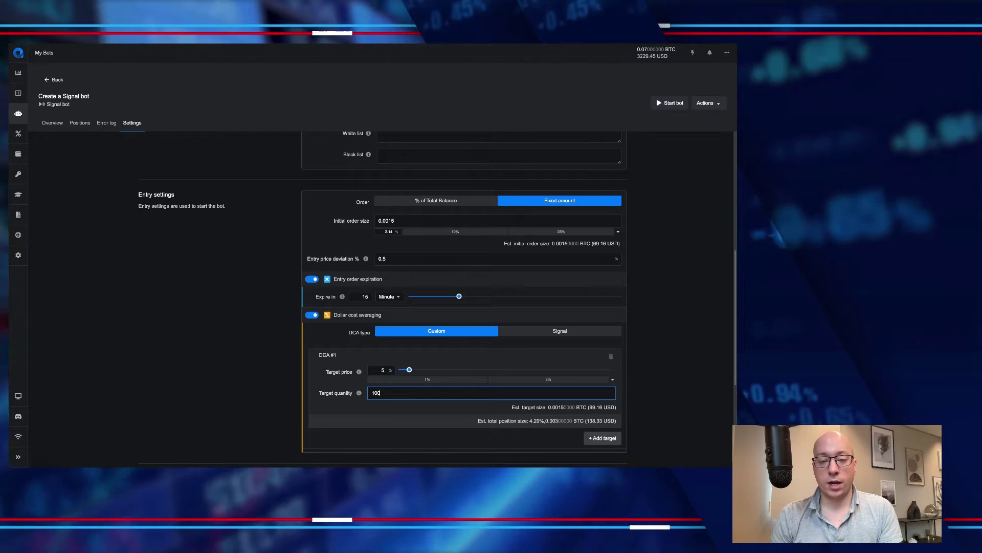
Step: Add a second DCA target with a 10% target price and a target quantity of 200
{"action": "left_click", "coordinate": [602, 438]}
{"action": "scroll", "coordinate": [603, 438], "scroll_direction": "down", "scroll_amount": 1}
{"action": "scroll", "coordinate": [464, 307], "scroll_direction": "down", "scroll_amount": 2}
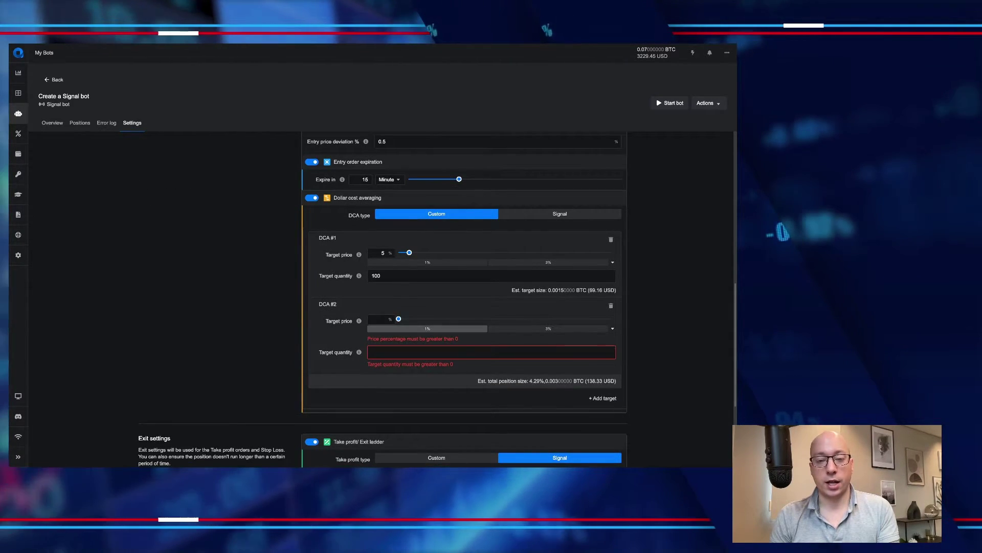
{"action": "type", "text": "10"}
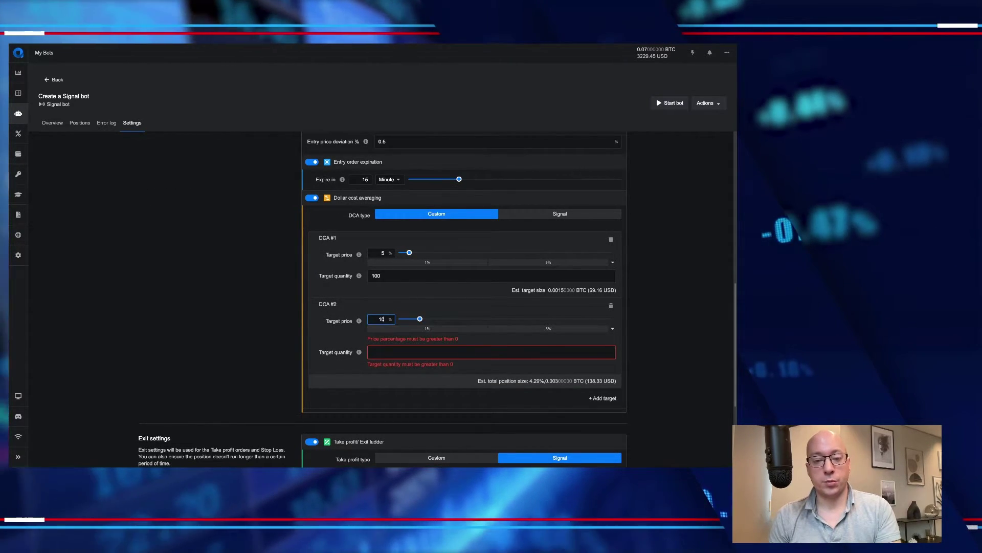
{"action": "left_click", "coordinate": [372, 342]}
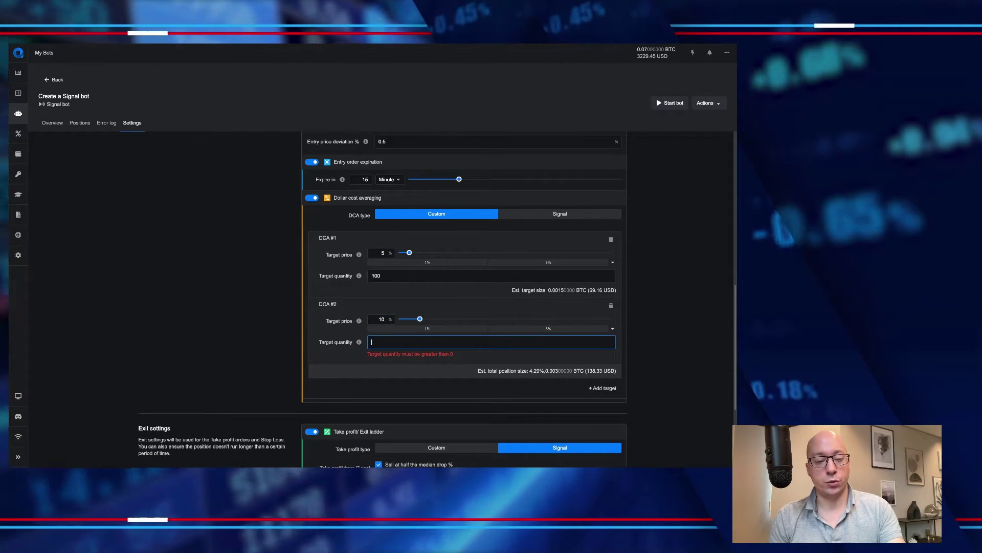
{"action": "type", "text": "200"}
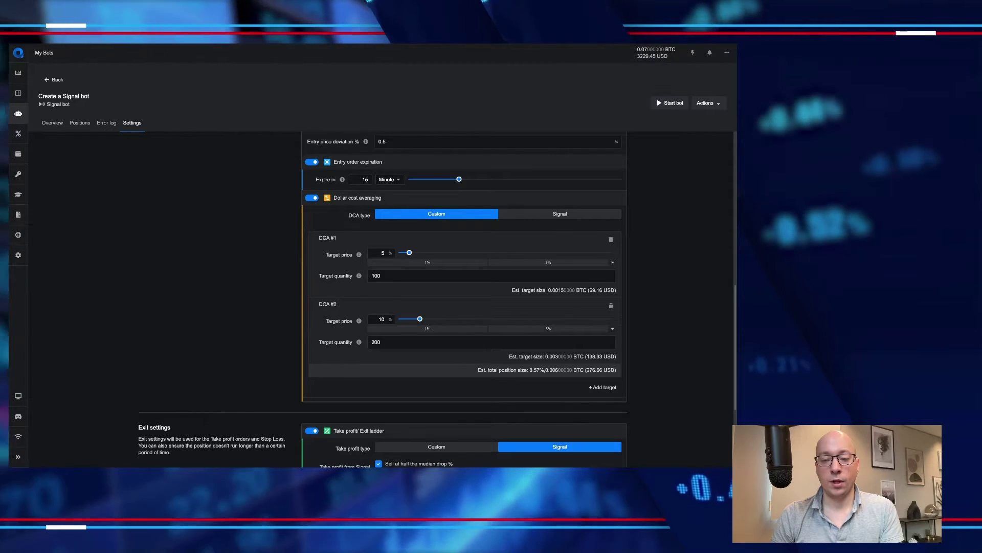
{"action": "scroll", "coordinate": [464, 297], "scroll_direction": "down", "scroll_amount": 1}
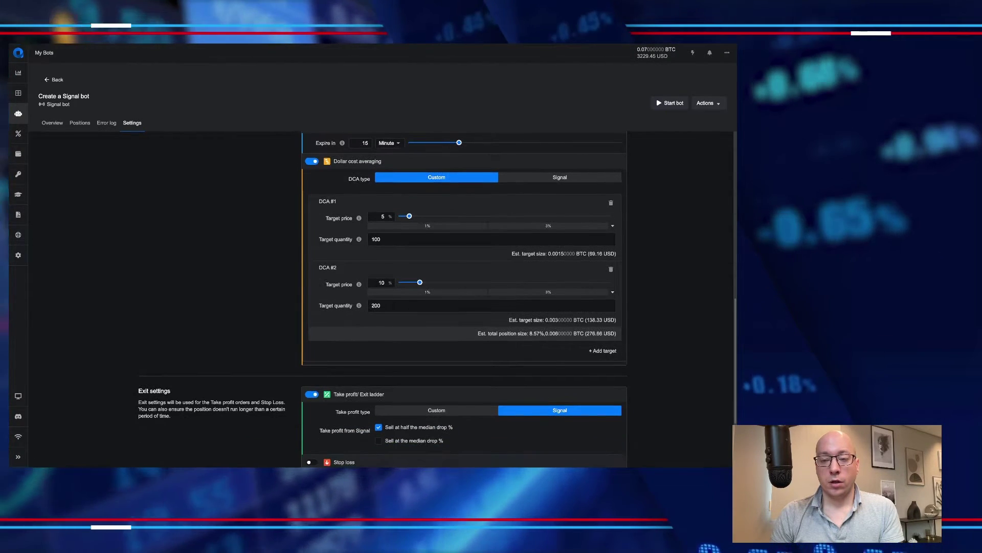
{"action": "scroll", "coordinate": [464, 297], "scroll_direction": "down", "scroll_amount": 3}
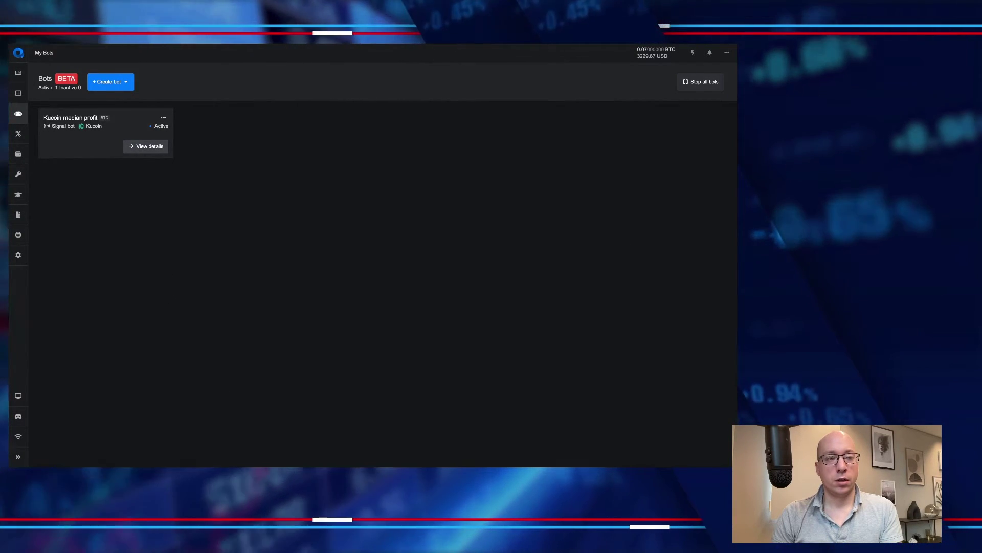
Step: Open the details of the Kucoin median profit bot and review its overview, positions, error log and full settings
{"action": "left_click", "coordinate": [146, 146]}
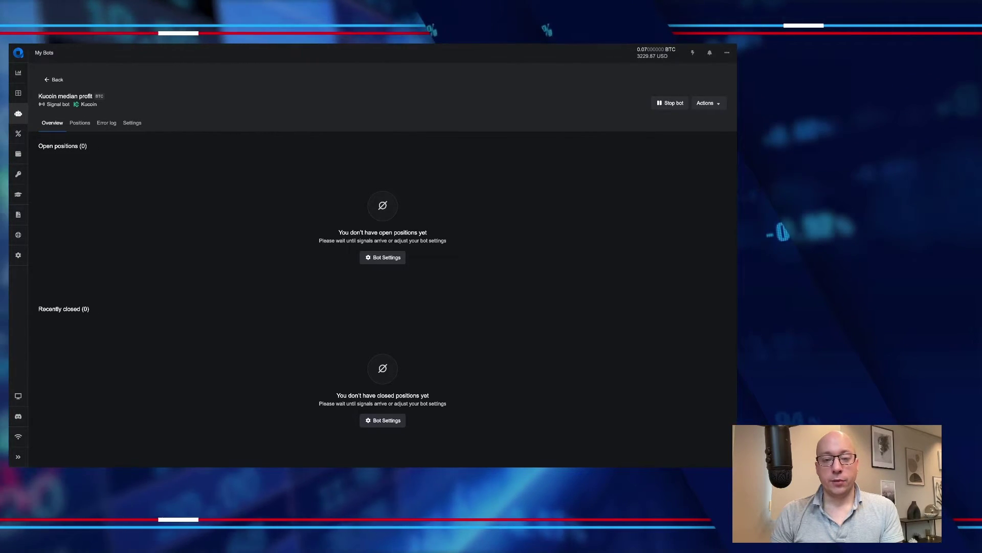
{"action": "left_click", "coordinate": [80, 123]}
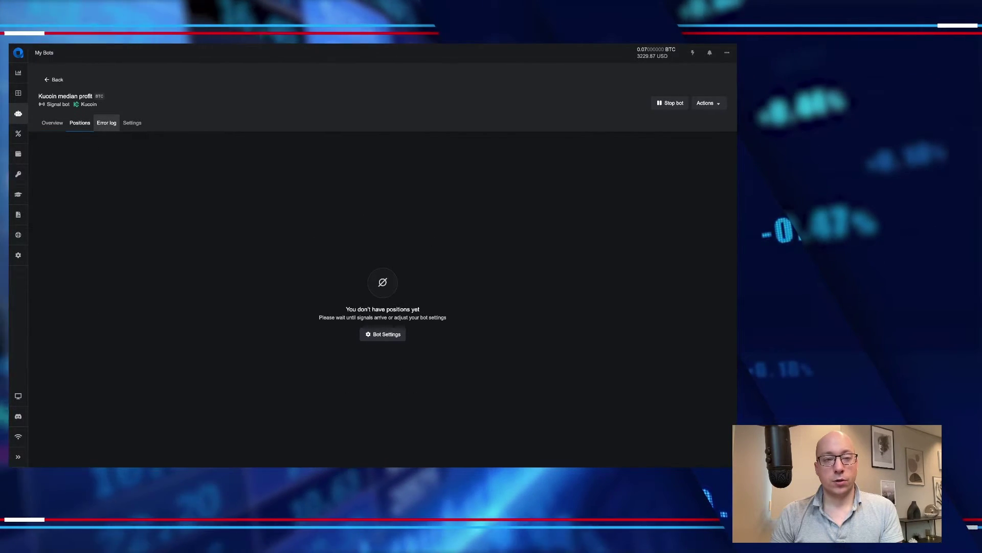
{"action": "left_click", "coordinate": [106, 122]}
{"action": "left_click", "coordinate": [132, 122]}
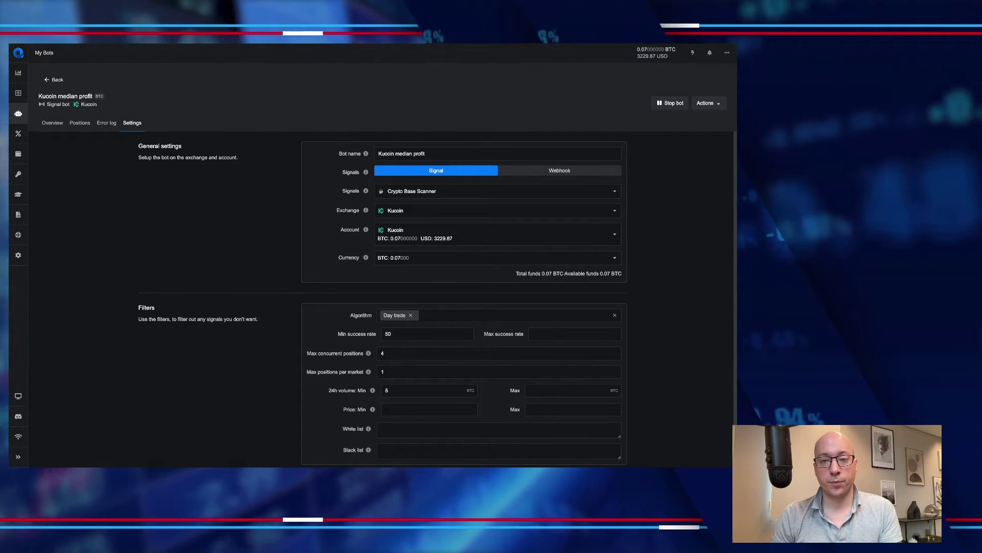
{"action": "scroll", "coordinate": [464, 297], "scroll_direction": "down", "scroll_amount": 5}
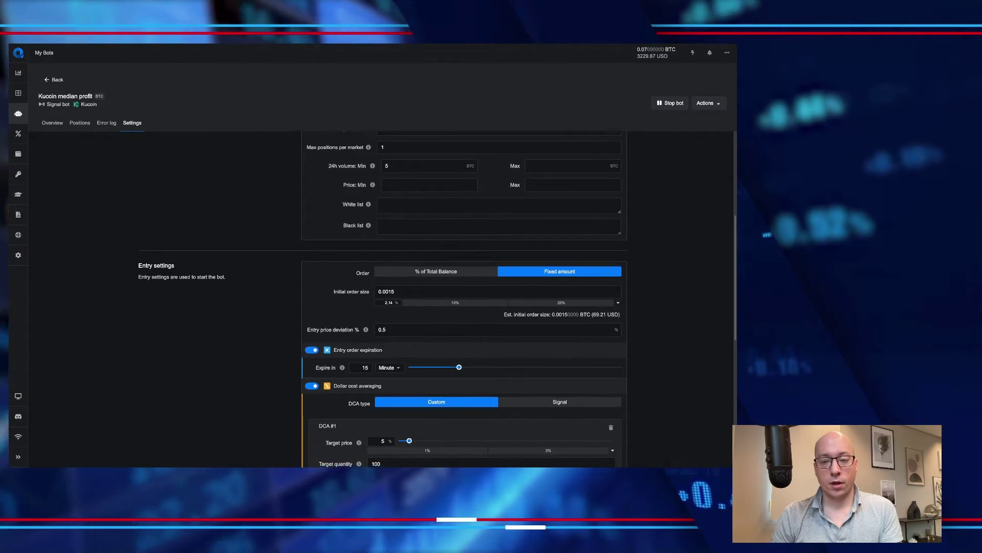
{"action": "scroll", "coordinate": [464, 297], "scroll_direction": "down", "scroll_amount": 6}
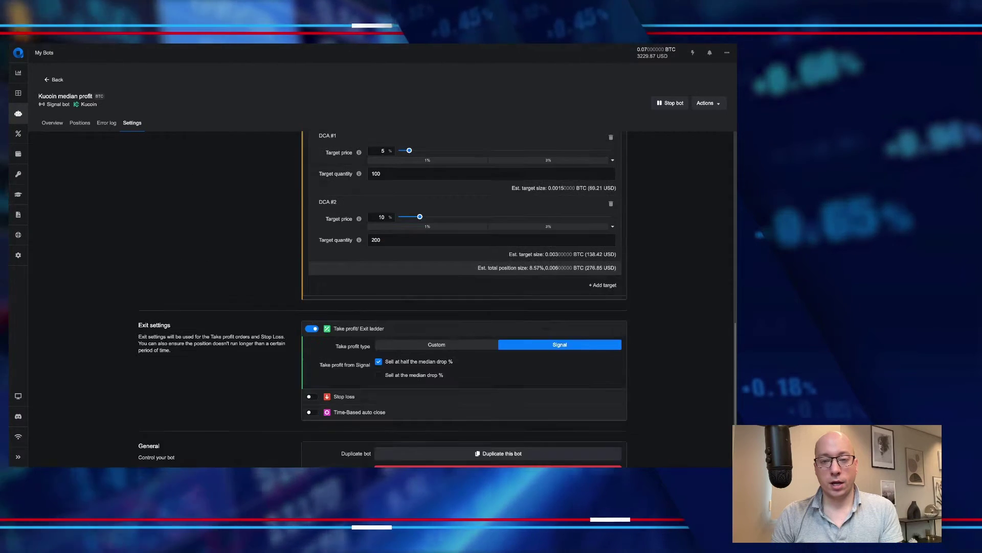
{"action": "scroll", "coordinate": [464, 296], "scroll_direction": "down", "scroll_amount": 2}
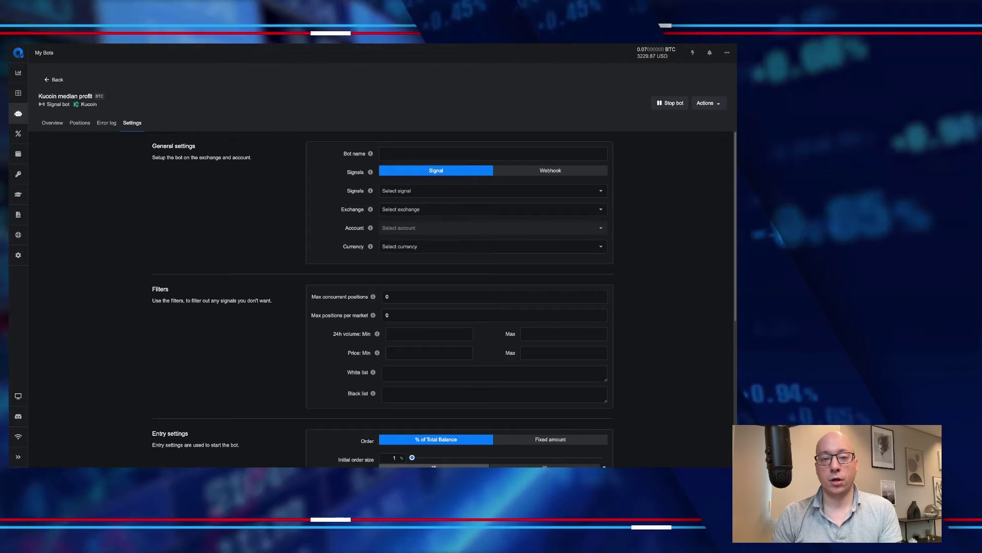
Step: Name the new signal bot "Kucoin 10%" and choose Crypto Base Scanner as its signal source
{"action": "left_click", "coordinate": [383, 154]}
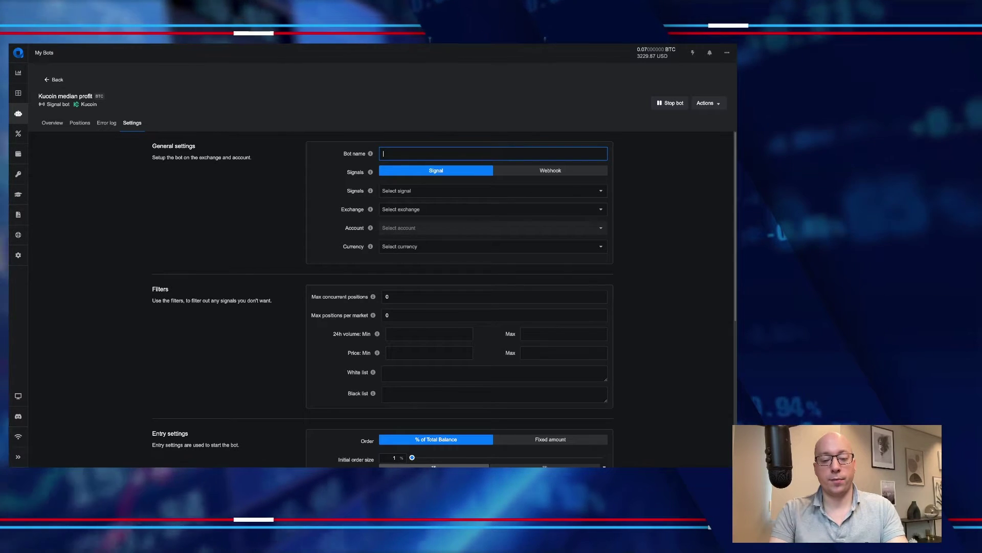
{"action": "type", "text": "Kucoin 10%"}
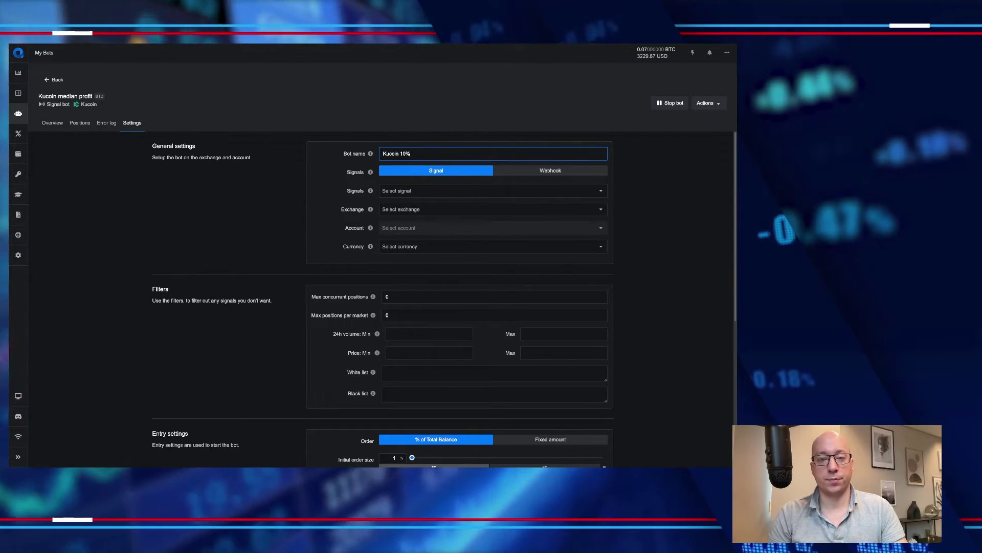
{"action": "left_click", "coordinate": [492, 191]}
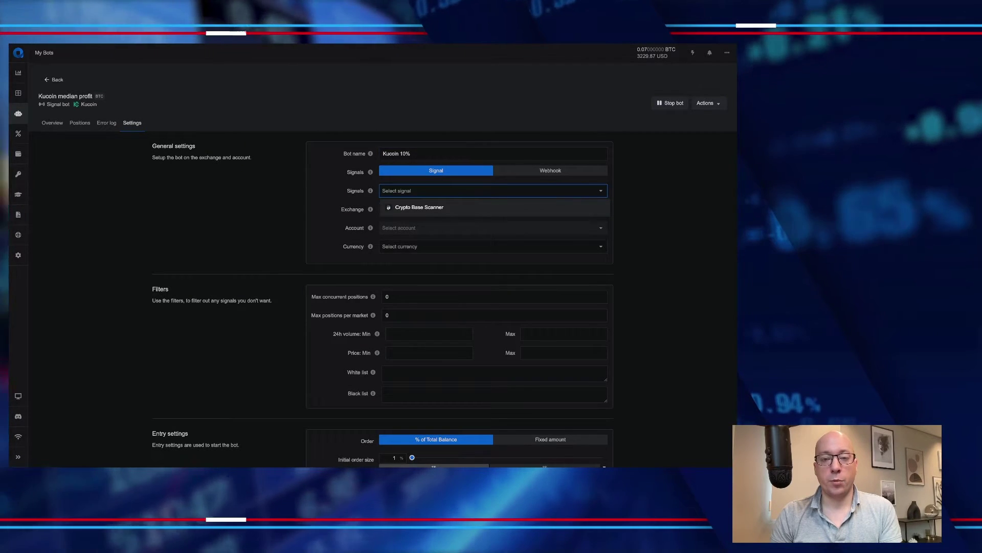
{"action": "left_click", "coordinate": [492, 207]}
Step: Select Kucoin as the new bot's exchange and BTC as its trading currency
{"action": "left_click", "coordinate": [492, 209]}
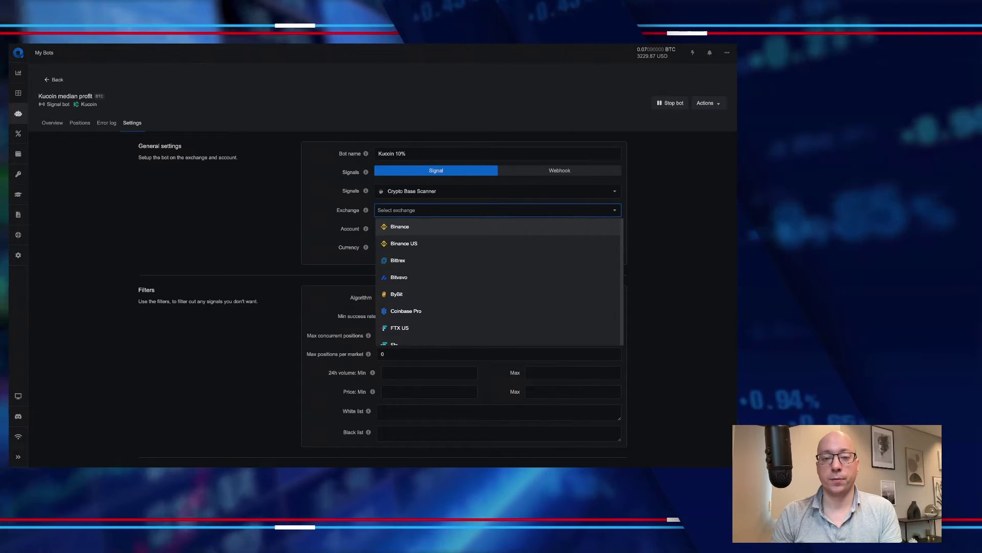
{"action": "scroll", "coordinate": [499, 287], "scroll_direction": "down", "scroll_amount": 2}
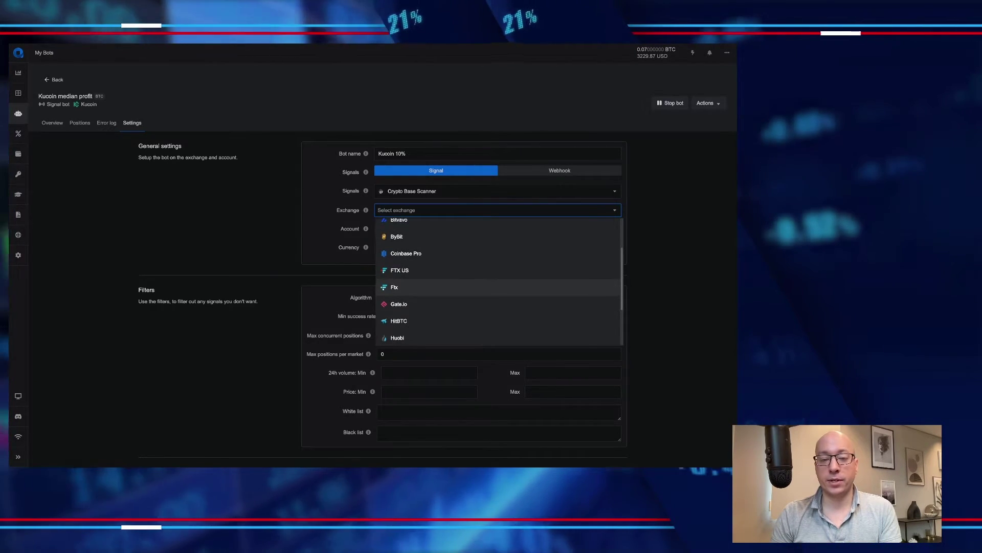
{"action": "scroll", "coordinate": [499, 302], "scroll_direction": "down", "scroll_amount": 2}
{"action": "scroll", "coordinate": [499, 319], "scroll_direction": "down", "scroll_amount": 2}
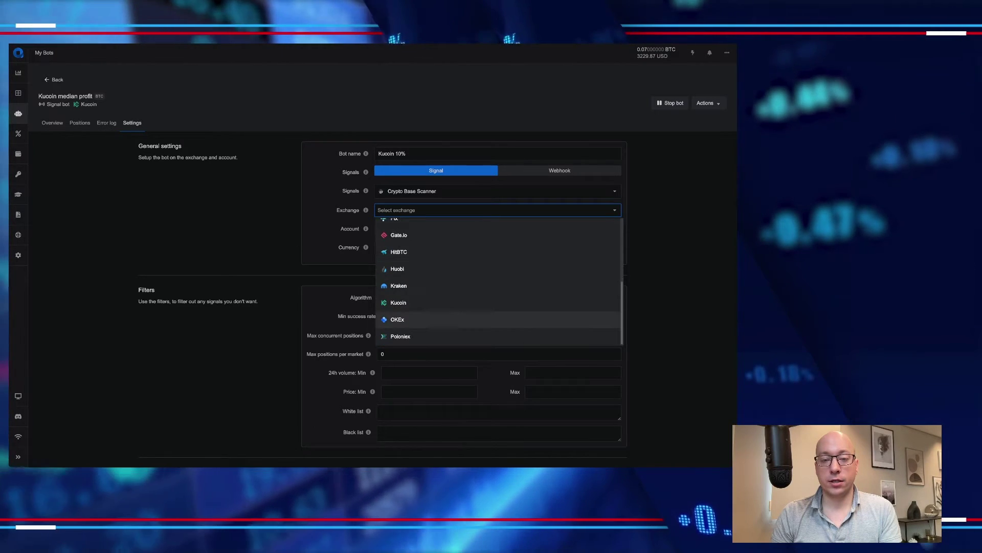
{"action": "left_click", "coordinate": [399, 302]}
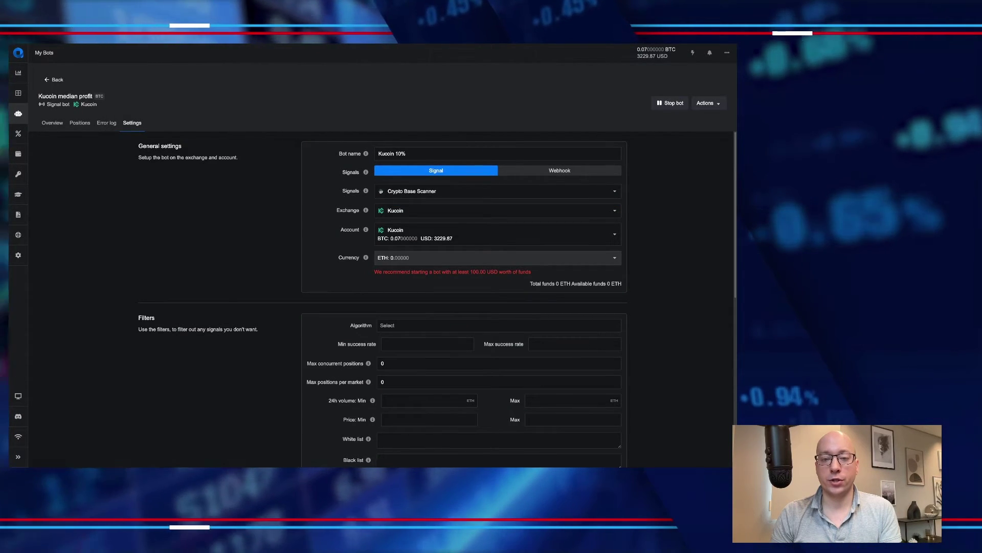
{"action": "left_click", "coordinate": [497, 257]}
{"action": "left_click", "coordinate": [497, 309]}
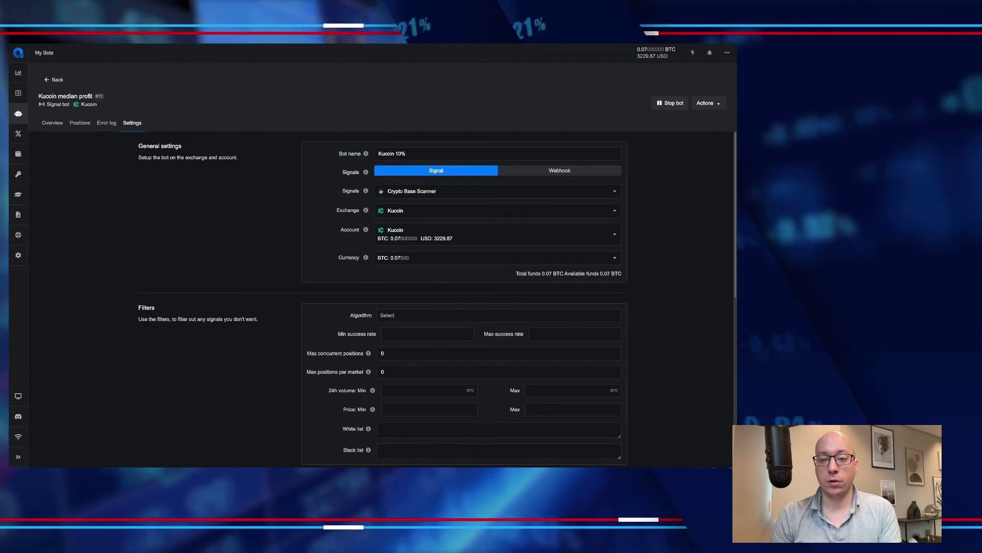
Step: Filter the new bot's signals to the Day trade algorithm
{"action": "scroll", "coordinate": [381, 297], "scroll_direction": "down", "scroll_amount": 1}
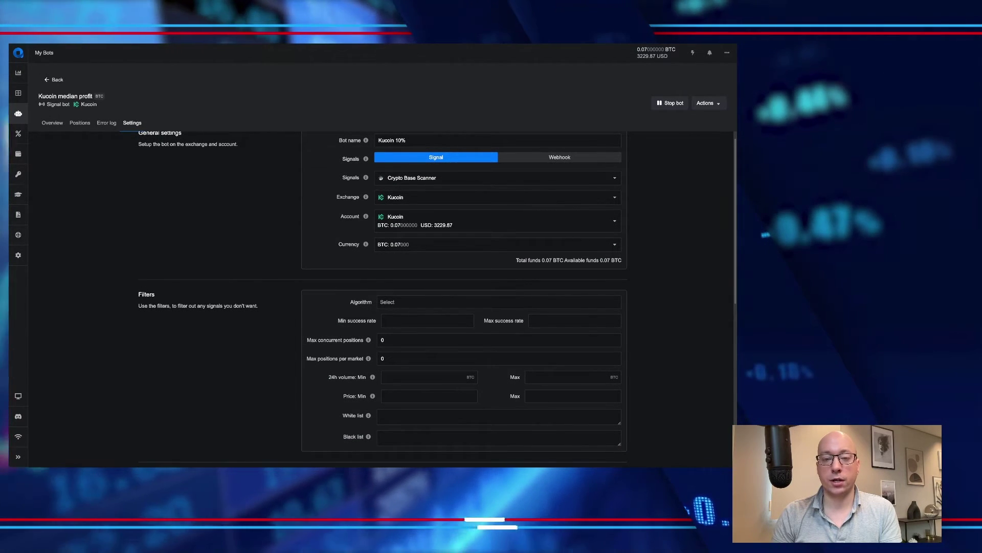
{"action": "scroll", "coordinate": [381, 302], "scroll_direction": "down", "scroll_amount": 1}
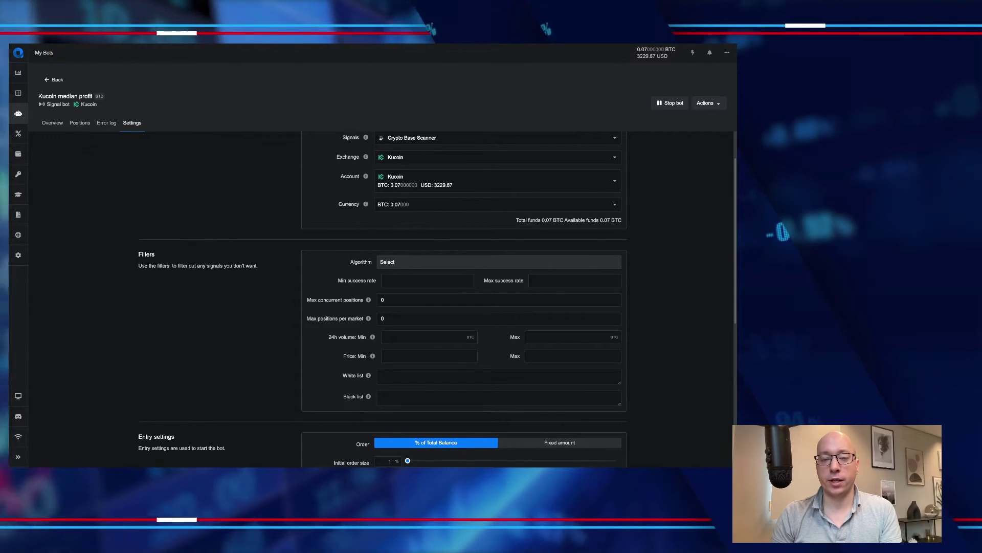
{"action": "left_click", "coordinate": [499, 262]}
{"action": "left_click", "coordinate": [402, 275]}
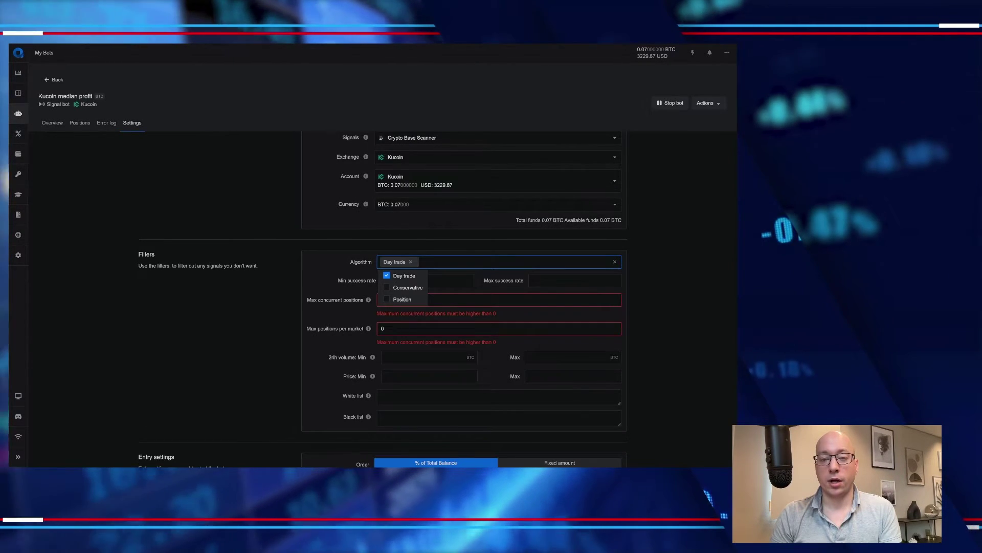
{"action": "key", "text": "Escape"}
Step: Limit the new bot to 4 concurrent positions and 1 position per market
{"action": "scroll", "coordinate": [382, 299], "scroll_direction": "down", "scroll_amount": 1}
{"action": "double_click", "coordinate": [382, 264]}
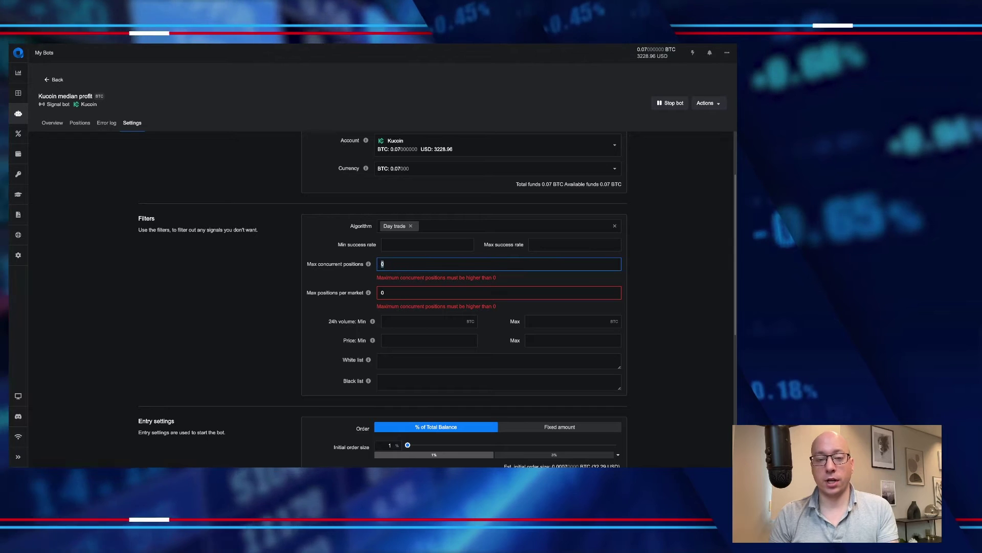
{"action": "type", "text": "4"}
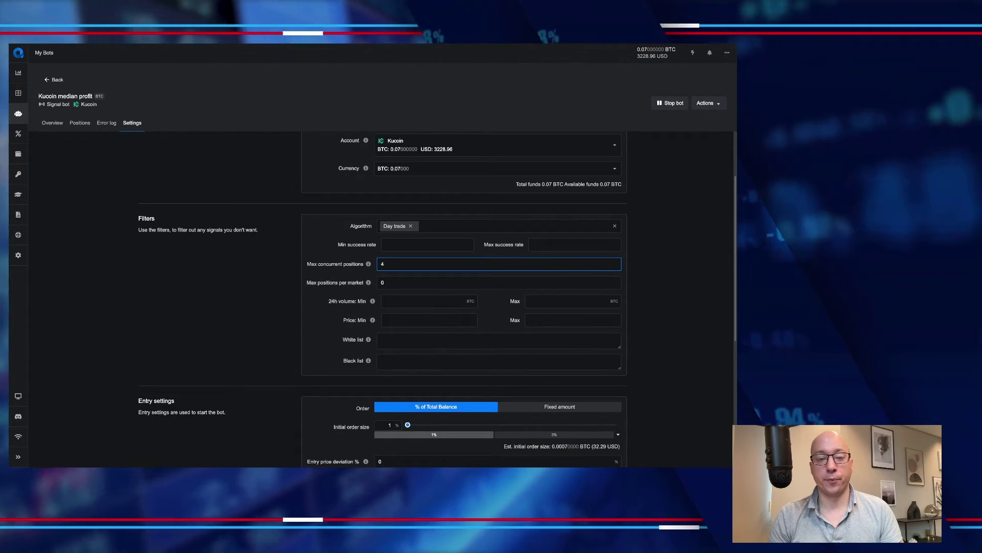
{"action": "key", "text": "Tab"}
{"action": "type", "text": "1"}
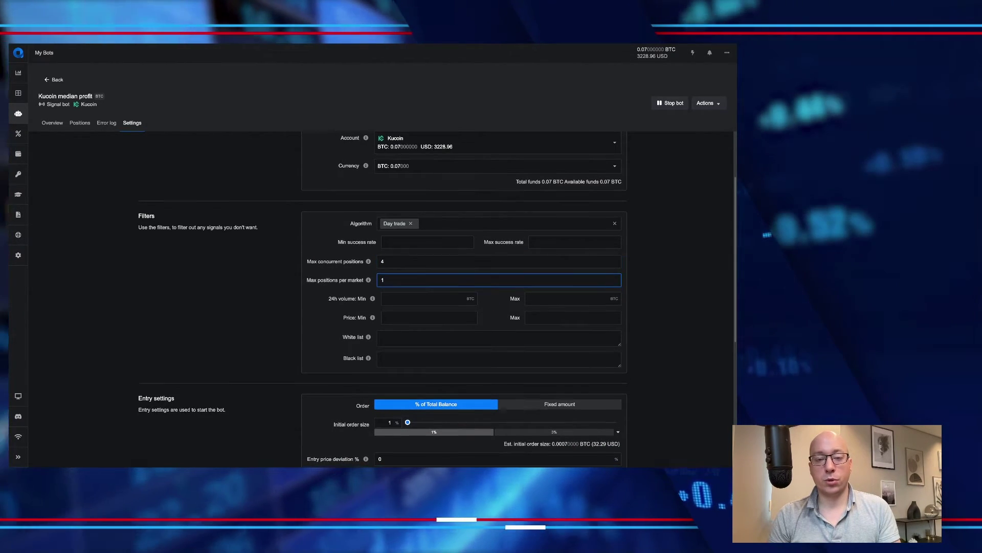
Step: Set the minimum 24h volume filter to 5 BTC
{"action": "key", "text": "Tab"}
{"action": "type", "text": "5"}
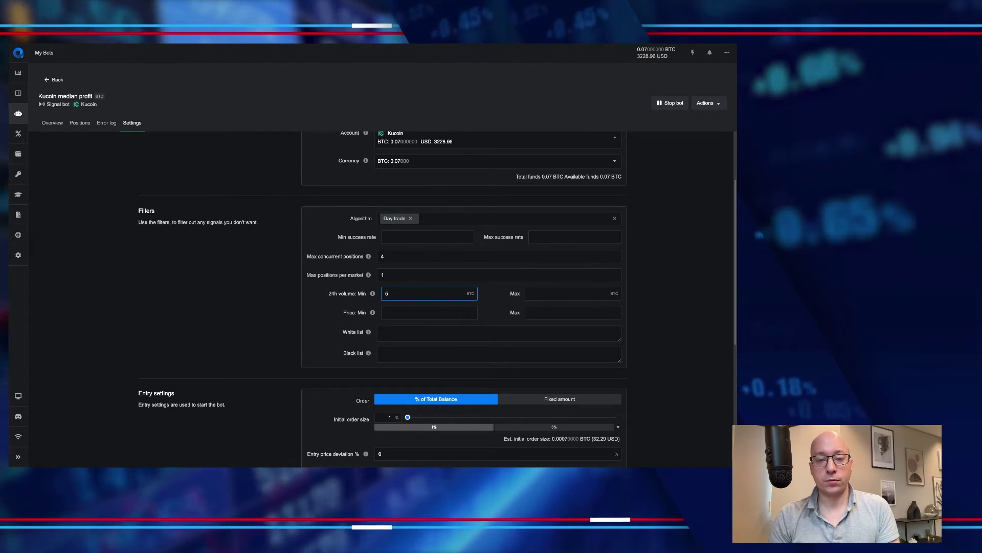
Step: Set the entry order to a fixed initial size of 0.0015 BTC with an entry price deviation of 0.5%
{"action": "scroll", "coordinate": [464, 296], "scroll_direction": "down", "scroll_amount": 1}
{"action": "scroll", "coordinate": [464, 296], "scroll_direction": "down", "scroll_amount": 2}
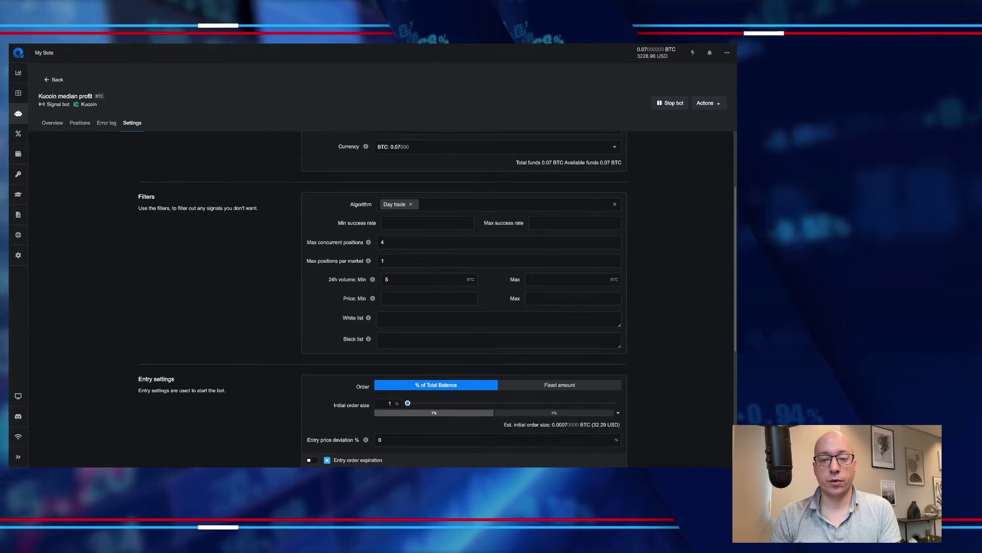
{"action": "scroll", "coordinate": [464, 297], "scroll_direction": "down", "scroll_amount": 3}
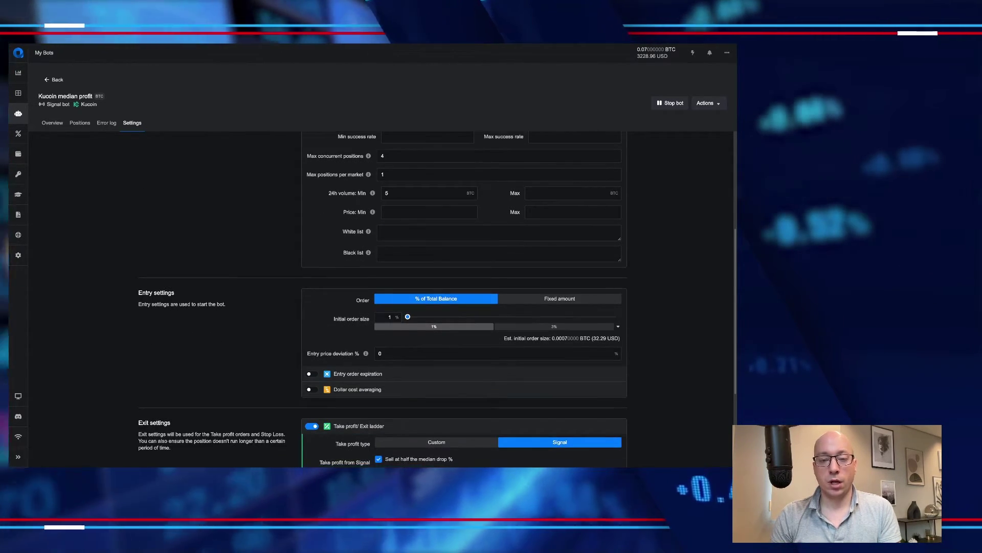
{"action": "left_click", "coordinate": [559, 298]}
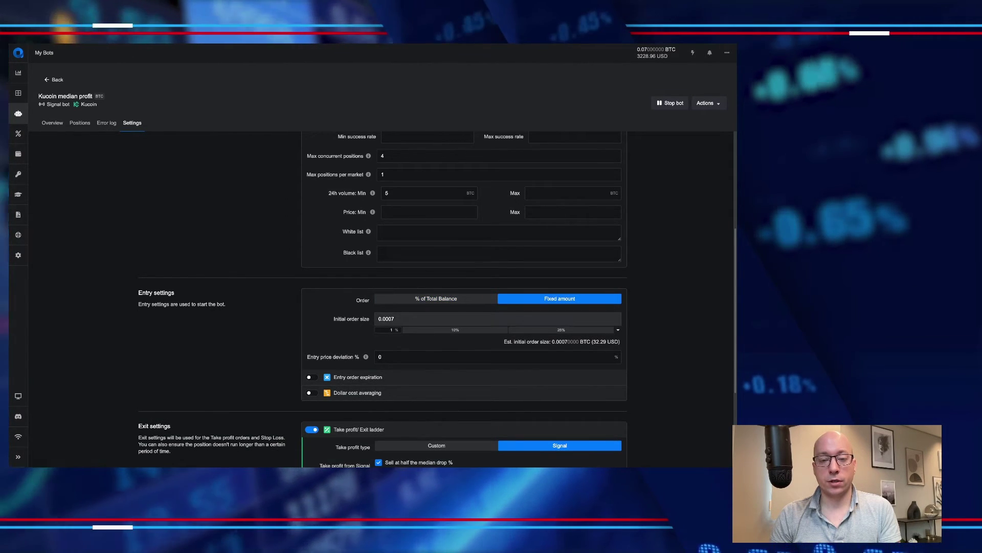
{"action": "double_click", "coordinate": [386, 318]}
{"action": "type", "text": "0."}
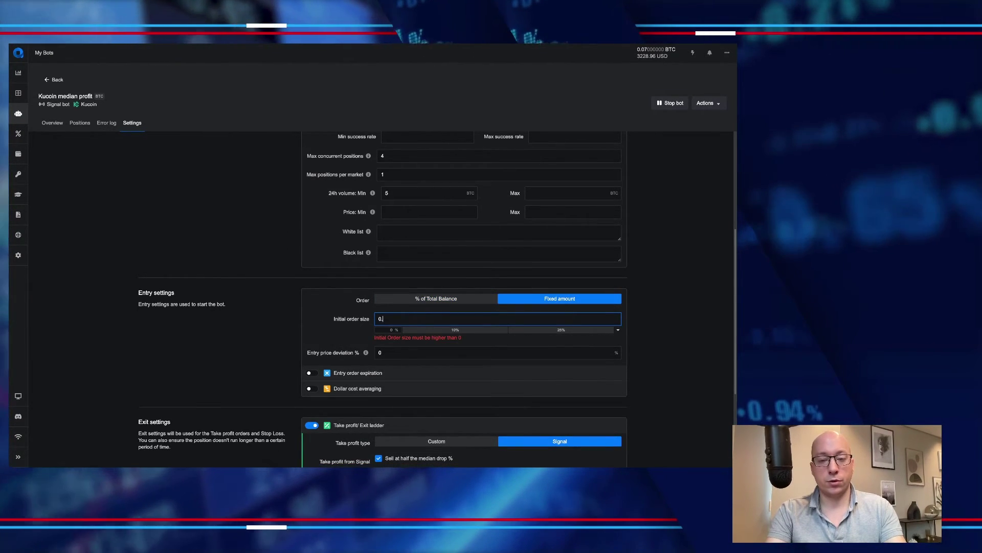
{"action": "type", "text": "0015"}
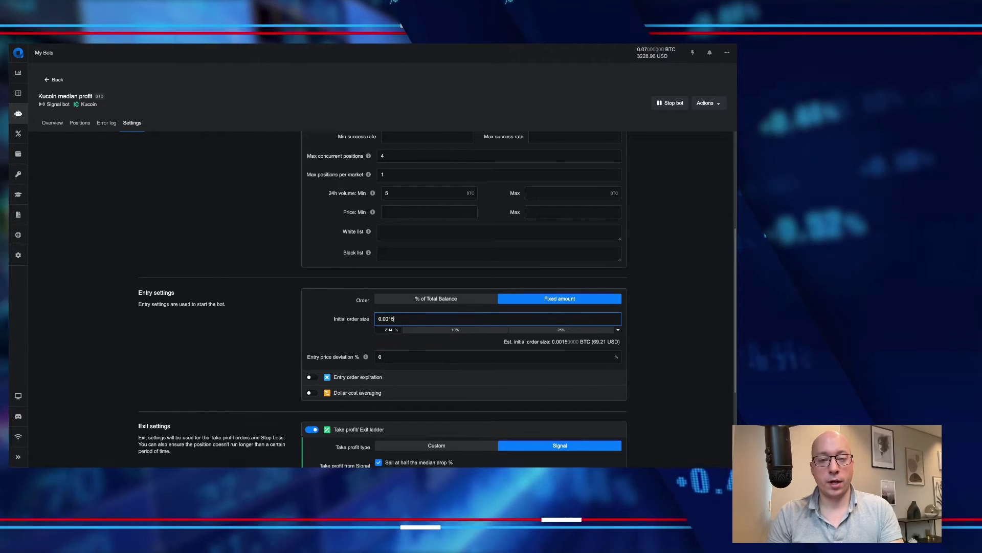
{"action": "scroll", "coordinate": [383, 299], "scroll_direction": "down", "scroll_amount": 1}
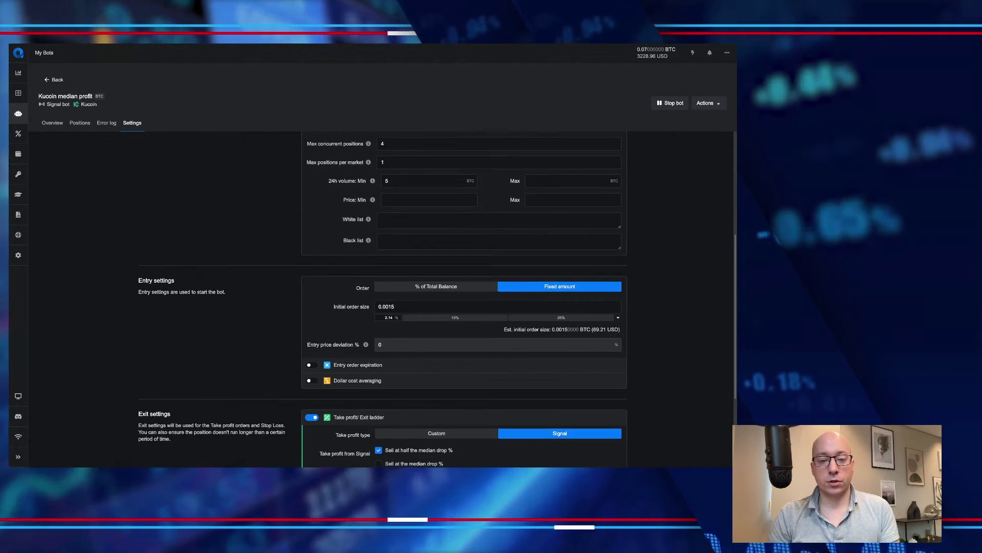
{"action": "left_click", "coordinate": [384, 344]}
{"action": "type", "text": ".5"}
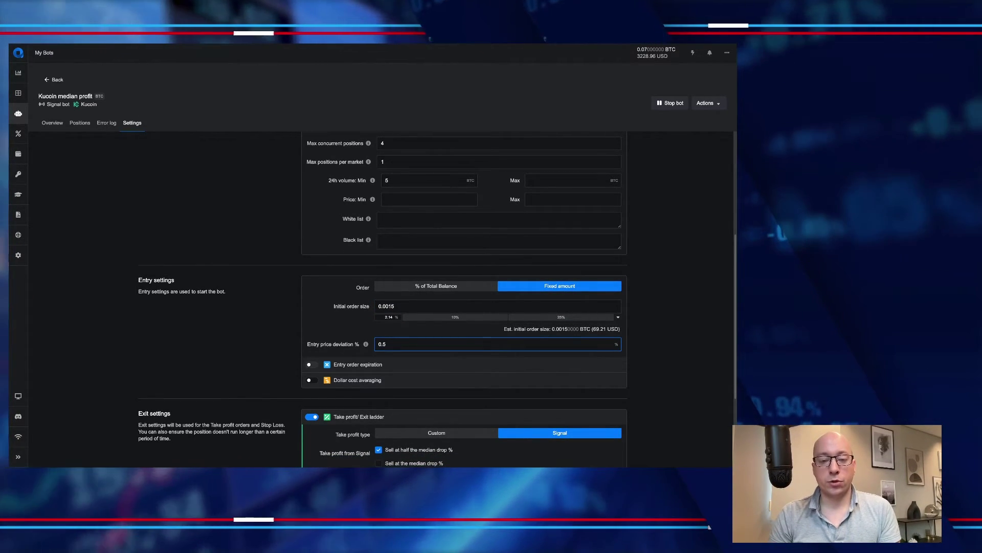
Step: Enable entry order expiration and make unfilled entry orders expire in 15 minutes
{"action": "left_click", "coordinate": [312, 365]}
{"action": "scroll", "coordinate": [382, 299], "scroll_direction": "down", "scroll_amount": 1}
{"action": "left_click", "coordinate": [390, 346]}
{"action": "left_click", "coordinate": [389, 358]}
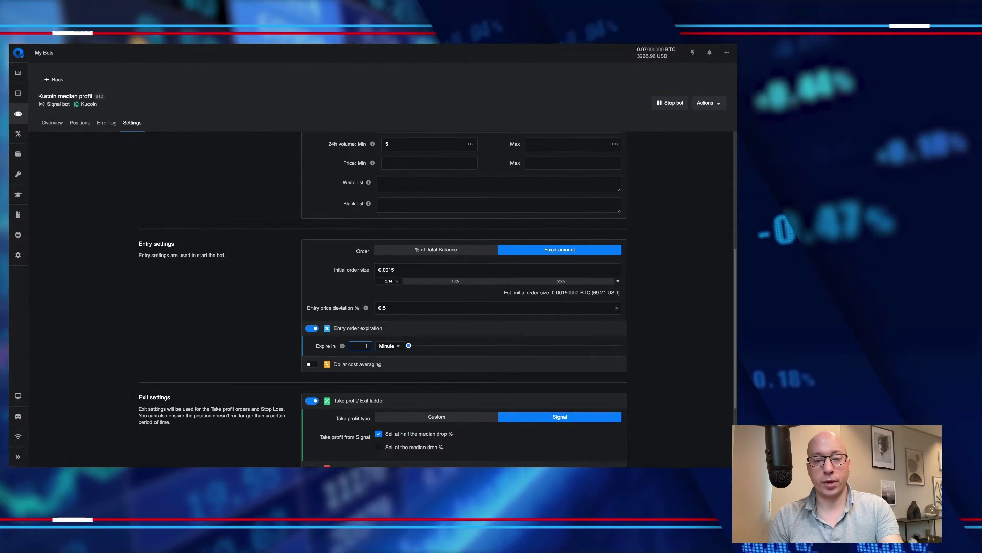
{"action": "scroll", "coordinate": [461, 296], "scroll_direction": "down", "scroll_amount": 1}
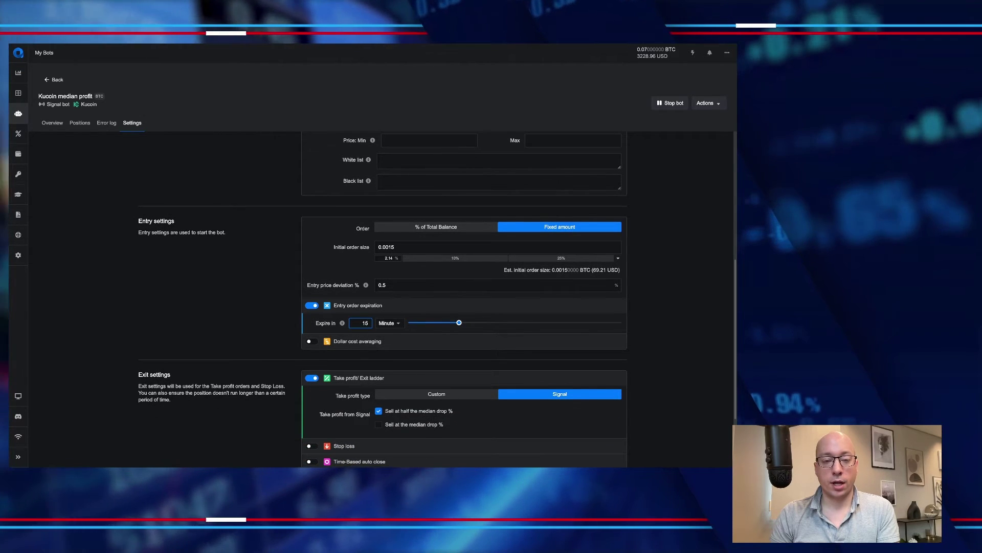
Step: Enable custom dollar cost averaging and set DCA #1 to a 5% target price with a target quantity of 100
{"action": "left_click", "coordinate": [310, 341]}
{"action": "scroll", "coordinate": [461, 307], "scroll_direction": "down", "scroll_amount": 2}
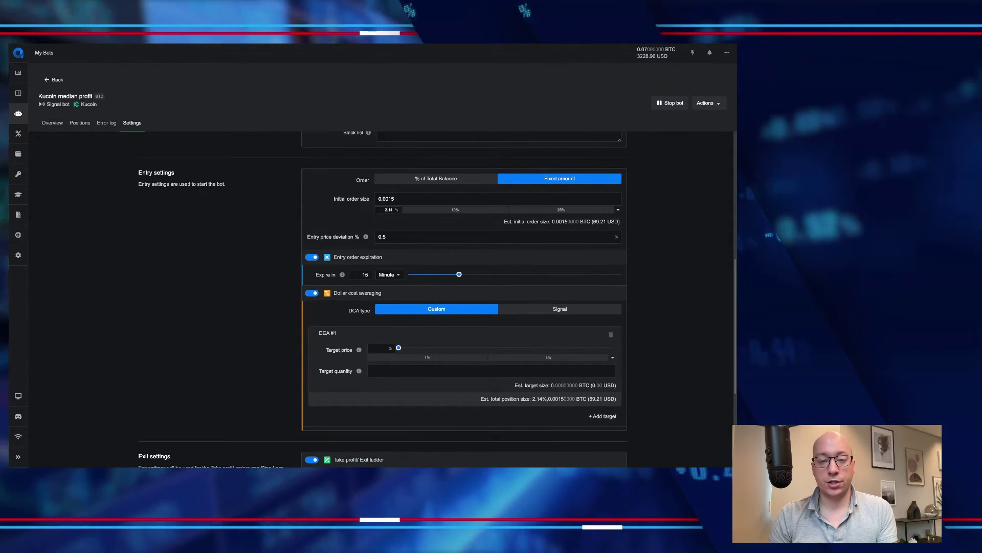
{"action": "left_click", "coordinate": [381, 348]}
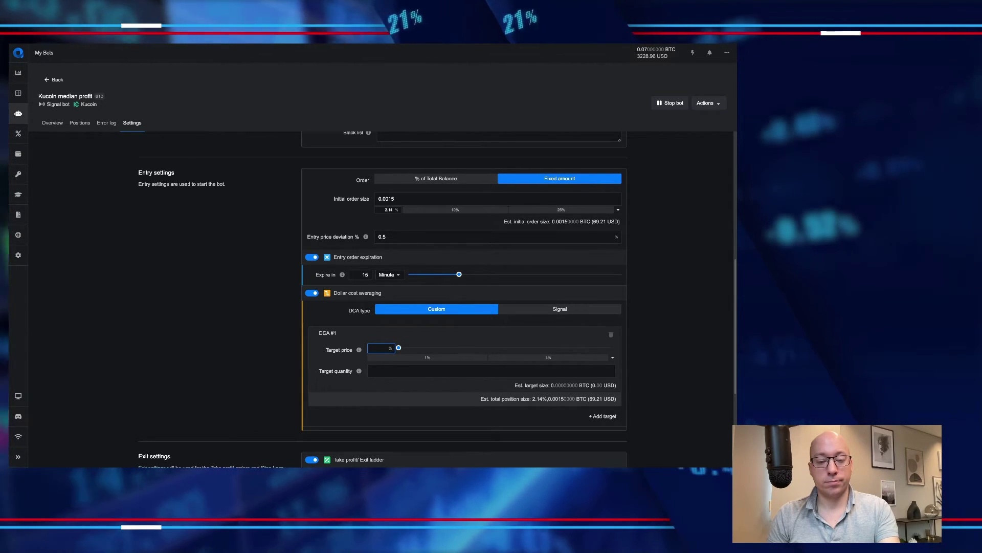
{"action": "type", "text": "5"}
{"action": "key", "text": "Tab"}
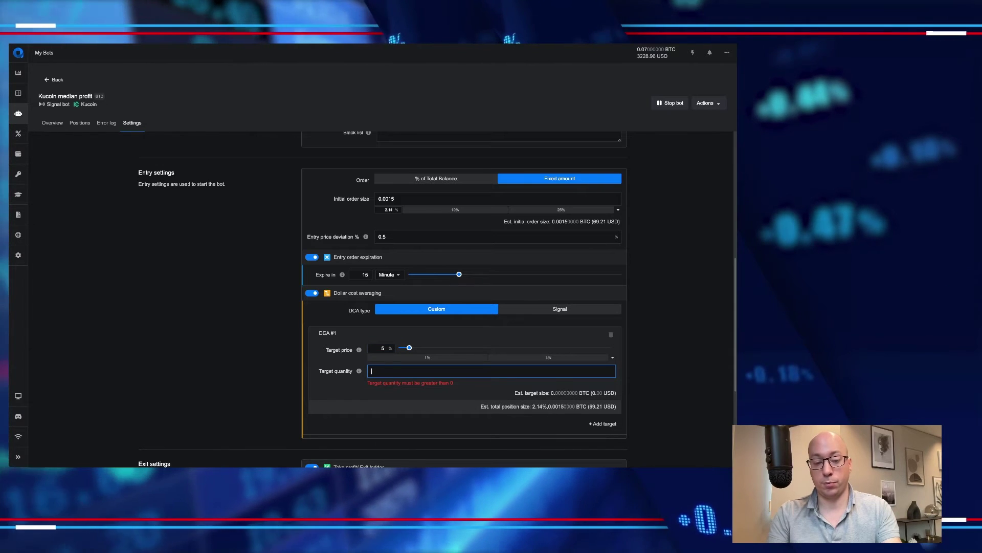
{"action": "type", "text": "100"}
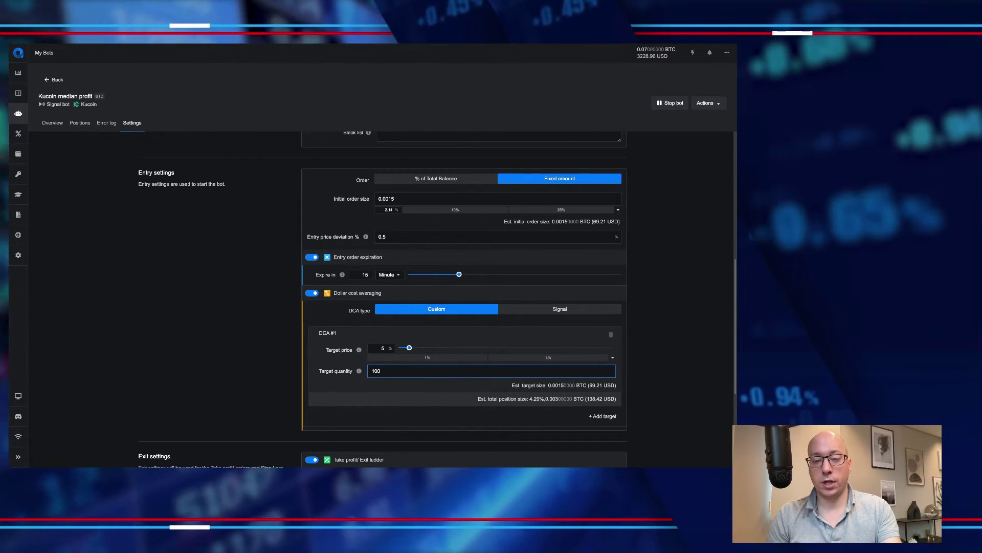
Step: Add a second DCA target with a 10% target price and a target quantity of 200
{"action": "left_click", "coordinate": [603, 416]}
{"action": "scroll", "coordinate": [464, 358], "scroll_direction": "down", "scroll_amount": 1}
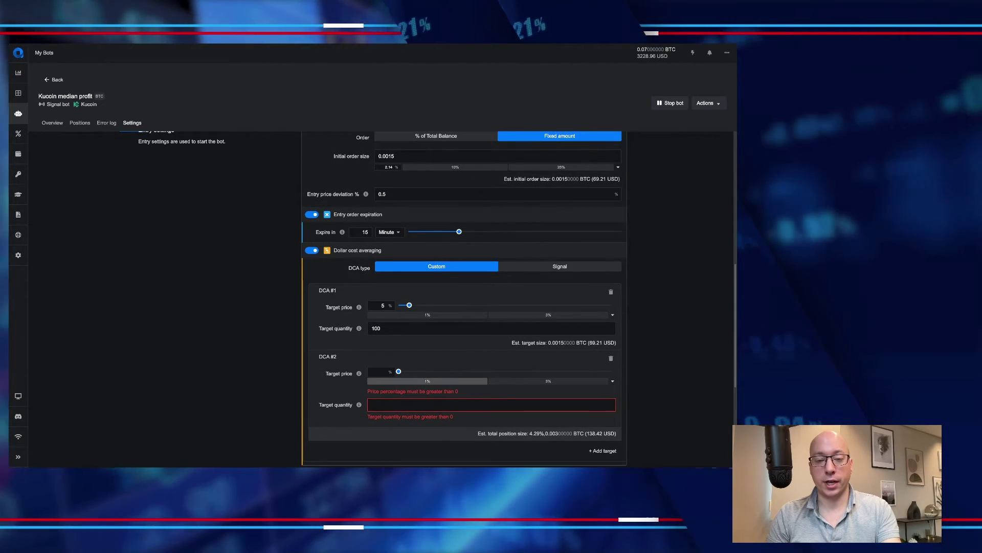
{"action": "left_click", "coordinate": [380, 371]}
{"action": "type", "text": "10"}
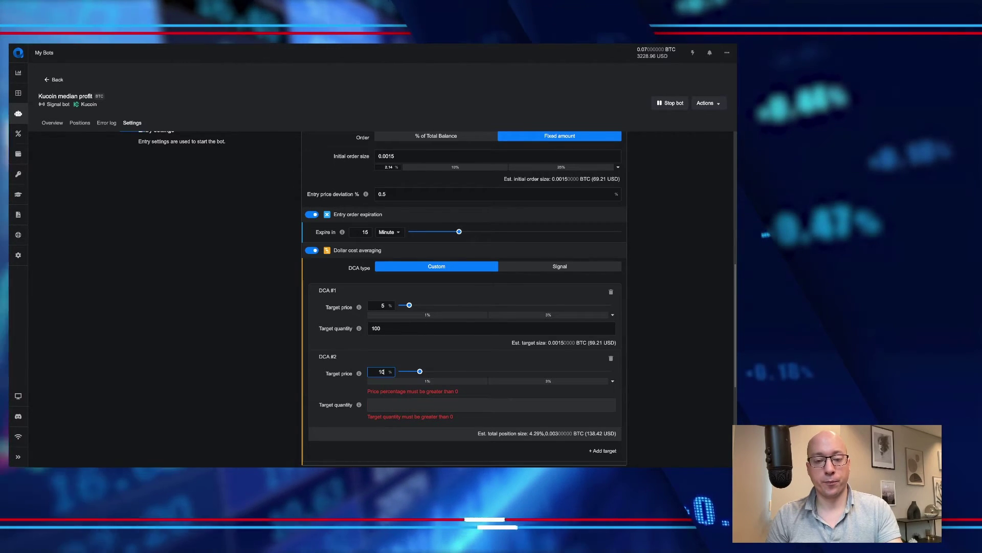
{"action": "key", "text": "Tab"}
{"action": "type", "text": "200"}
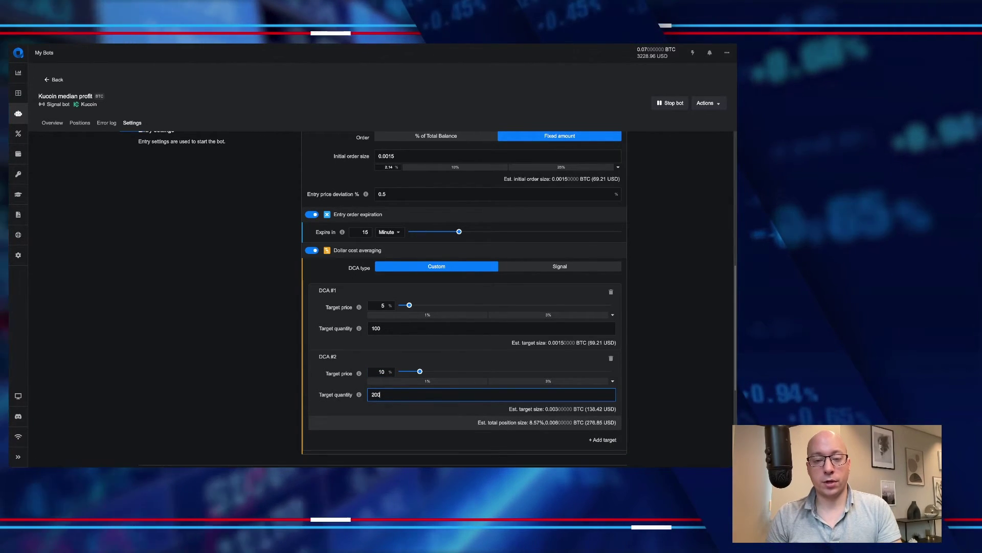
Step: Switch the take profit type to Custom and set the profit of Target 1 to 10%
{"action": "scroll", "coordinate": [465, 291], "scroll_direction": "down", "scroll_amount": 5}
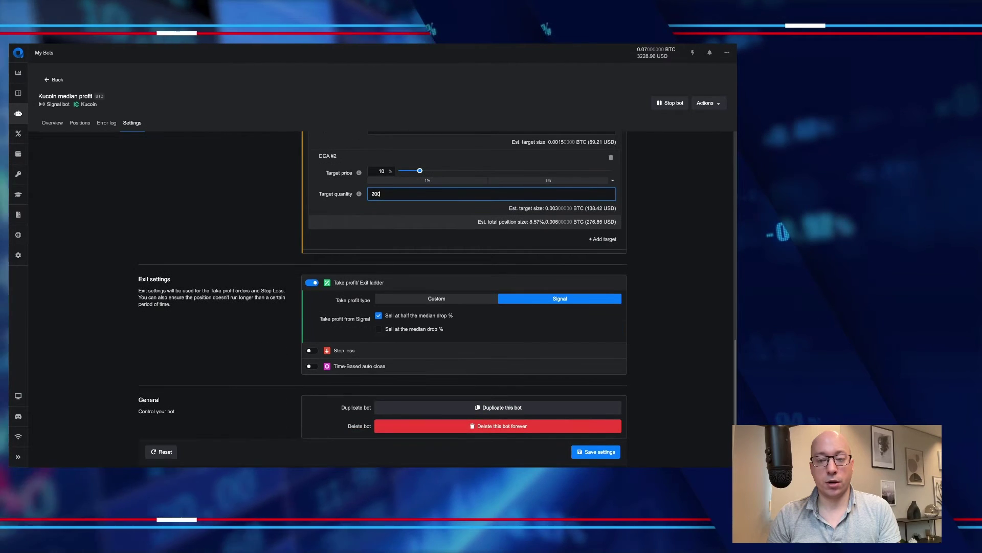
{"action": "left_click", "coordinate": [437, 299]}
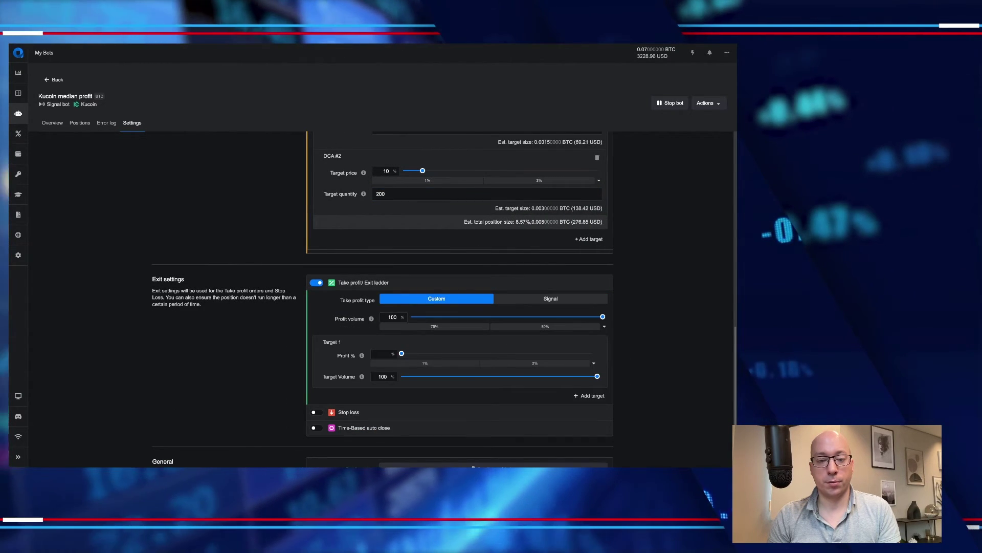
{"action": "left_click", "coordinate": [384, 353]}
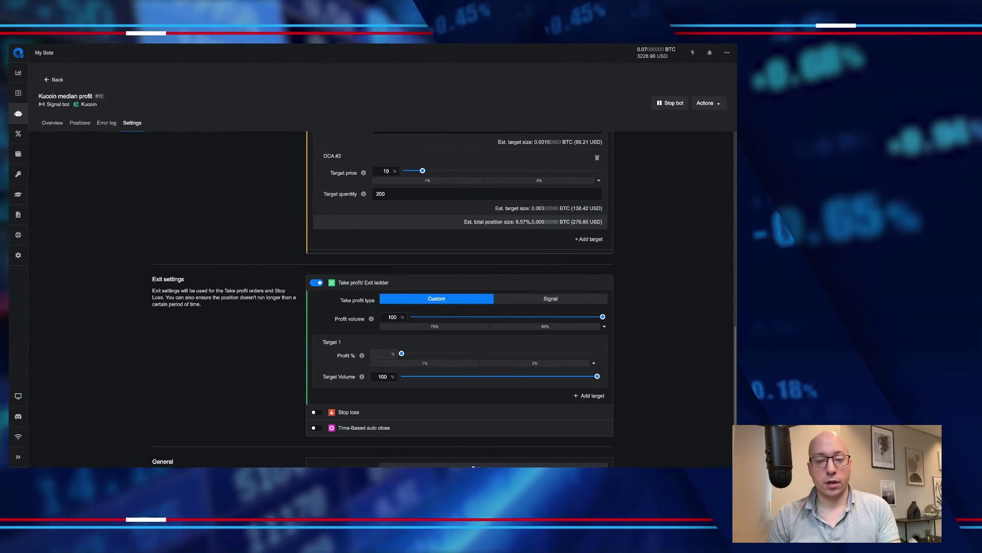
{"action": "type", "text": "10"}
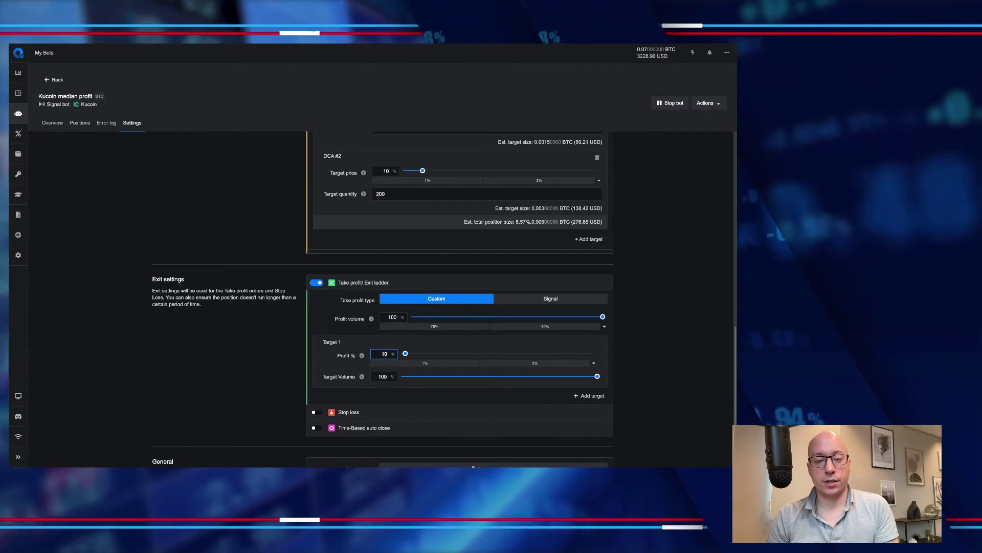
{"action": "scroll", "coordinate": [461, 307], "scroll_direction": "down", "scroll_amount": 2}
{"action": "scroll", "coordinate": [461, 307], "scroll_direction": "up", "scroll_amount": 4}
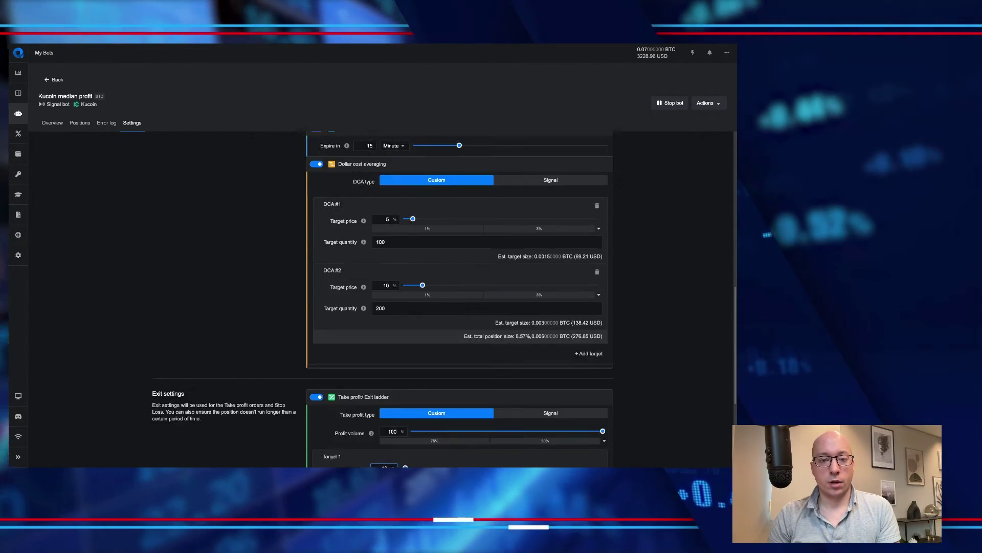
{"action": "scroll", "coordinate": [461, 297], "scroll_direction": "up", "scroll_amount": 8}
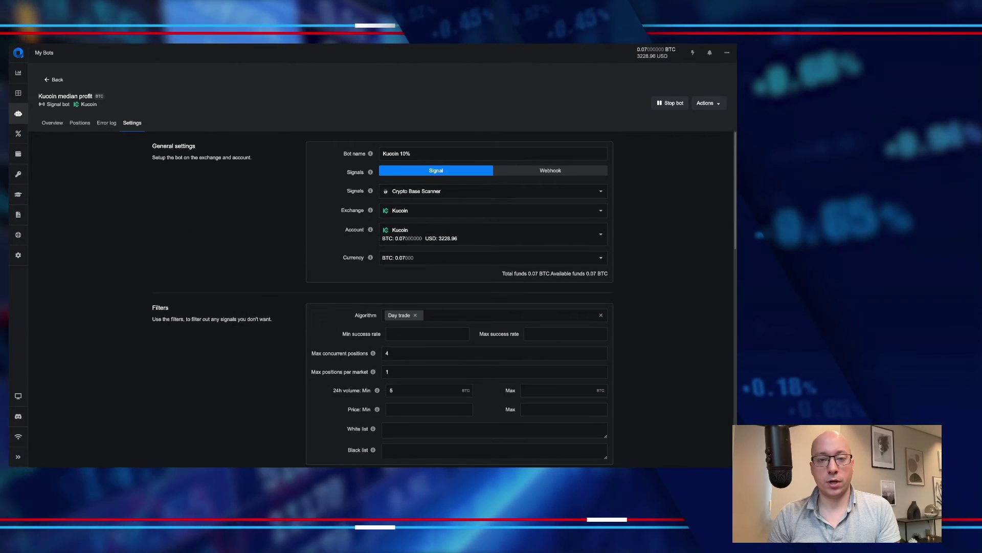
{"action": "scroll", "coordinate": [461, 297], "scroll_direction": "down", "scroll_amount": 10}
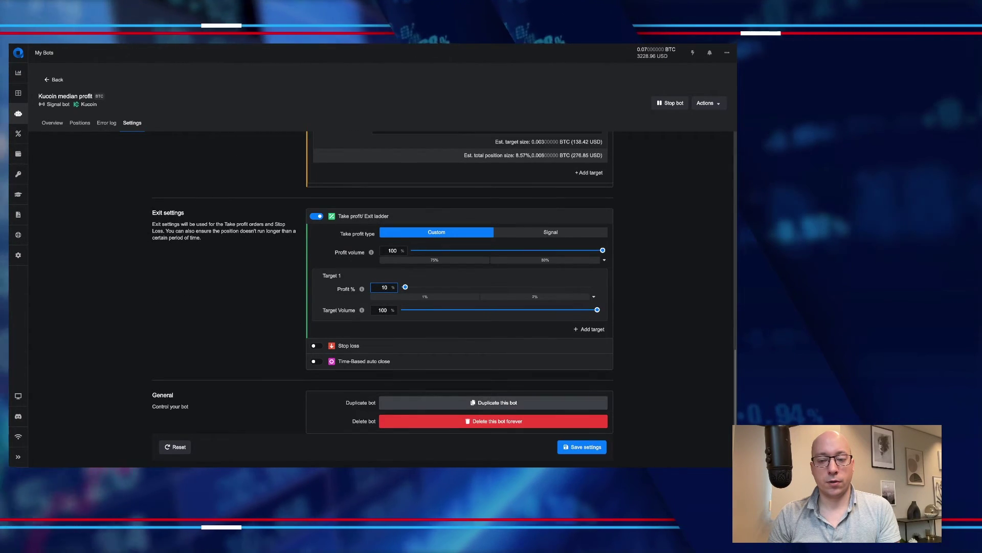